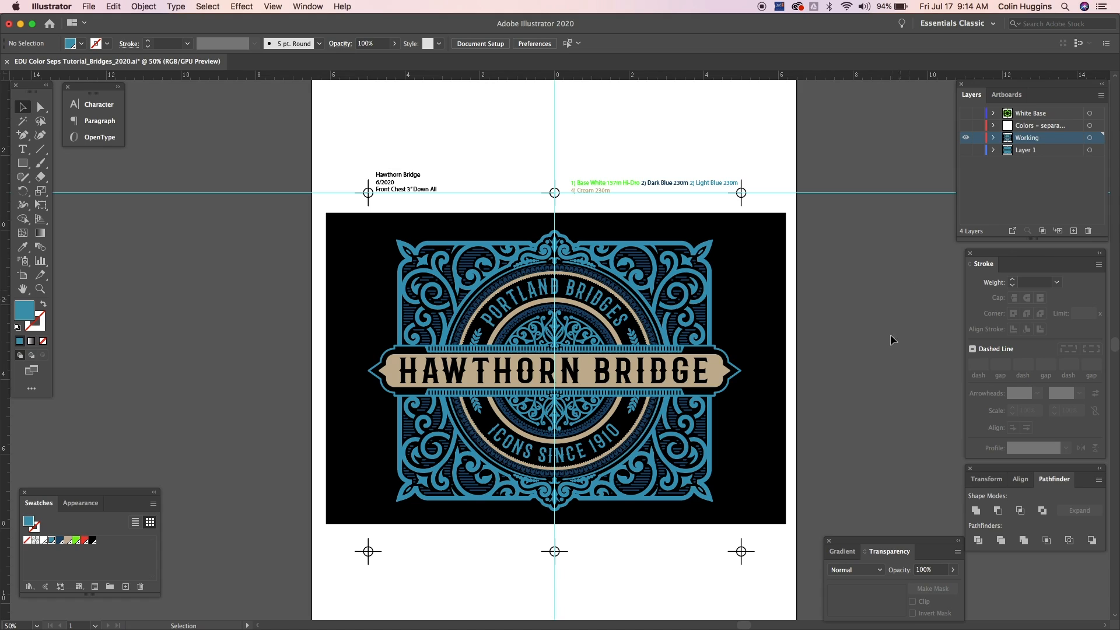
Step: Review the White swatch's color mode and color type choices, keeping it as an RGB spot color
left_click(52, 567)
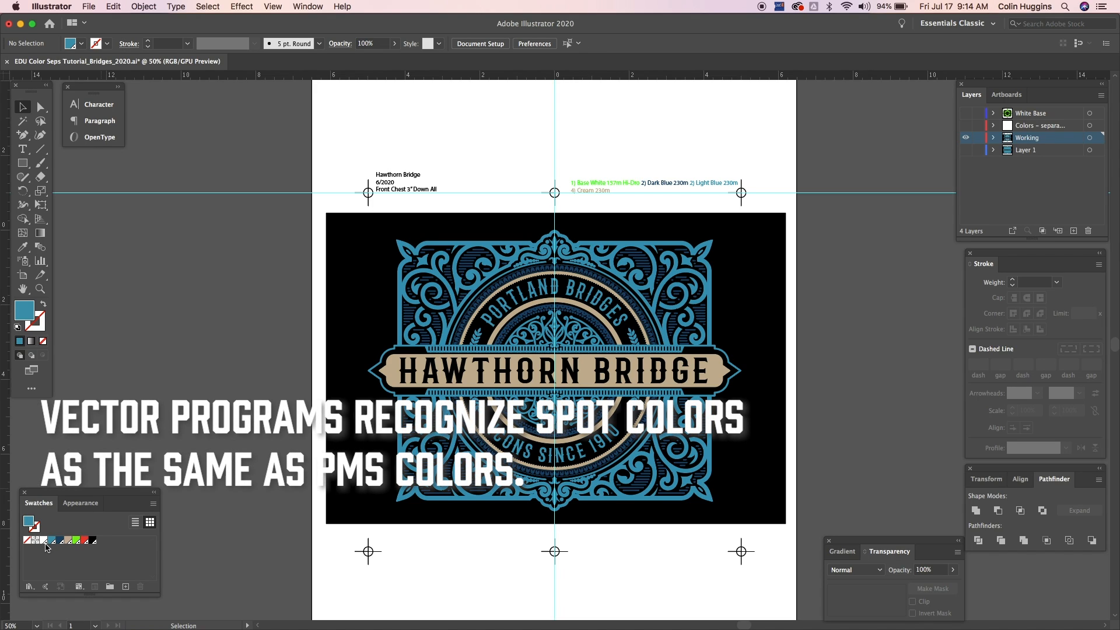
double_click(42, 541)
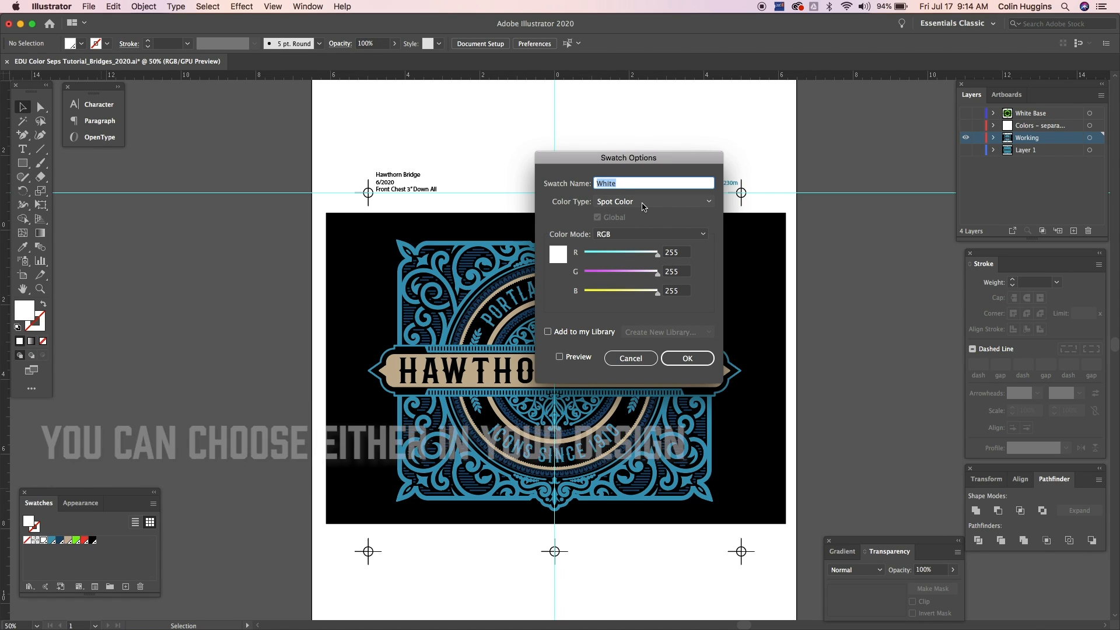
left_click(642, 236)
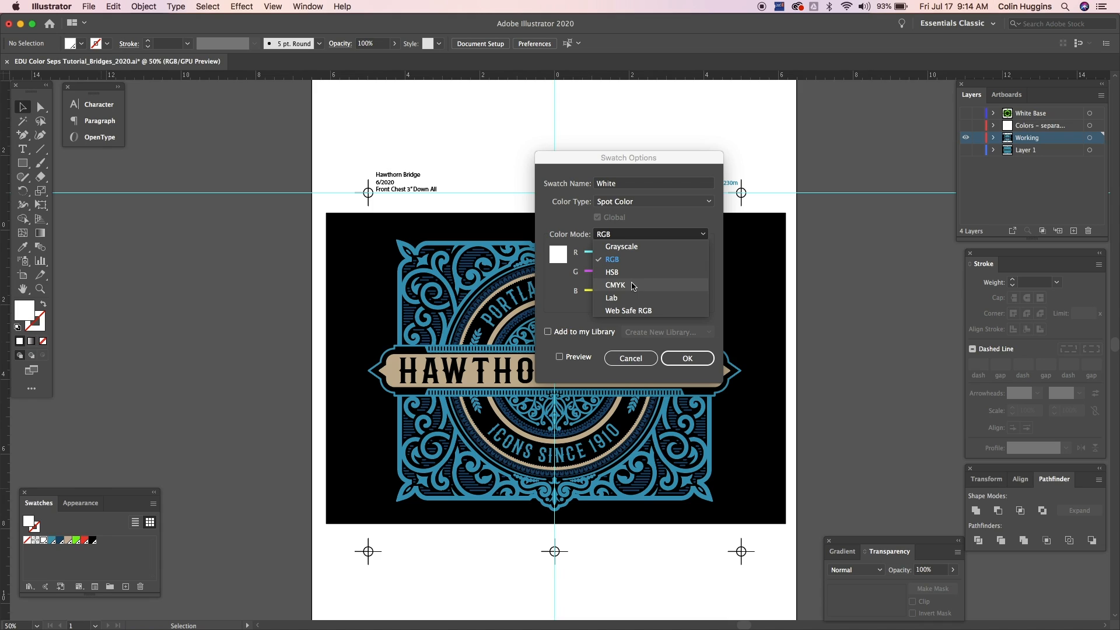
left_click(632, 235)
left_click(630, 203)
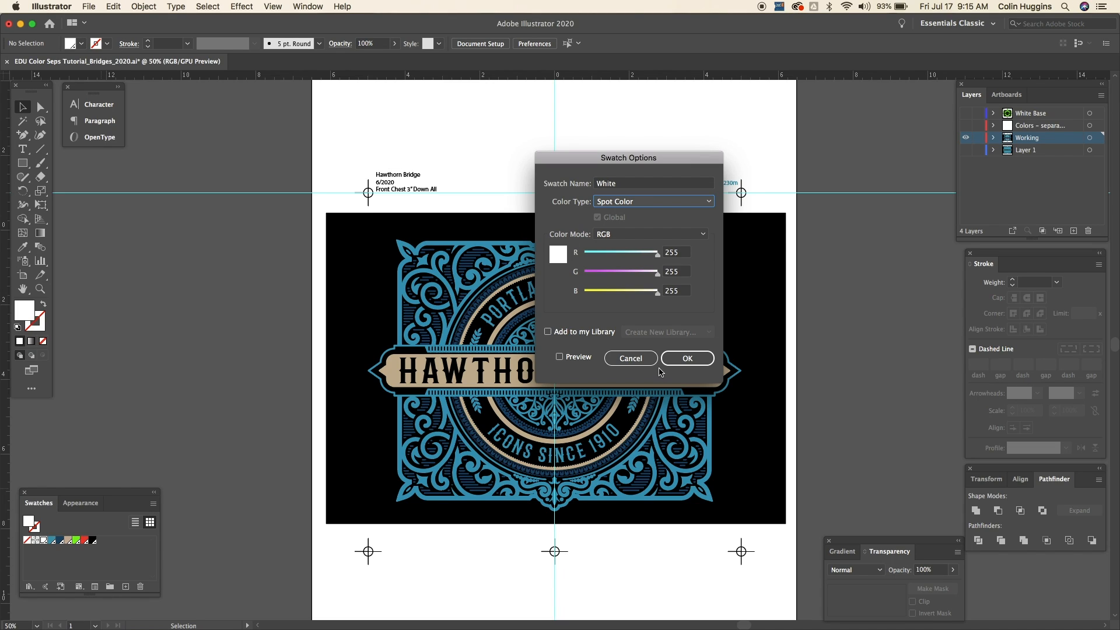
left_click(665, 362)
Step: Review the document's artboard list and the whole artboard, then return to the layer list
left_click(1009, 172)
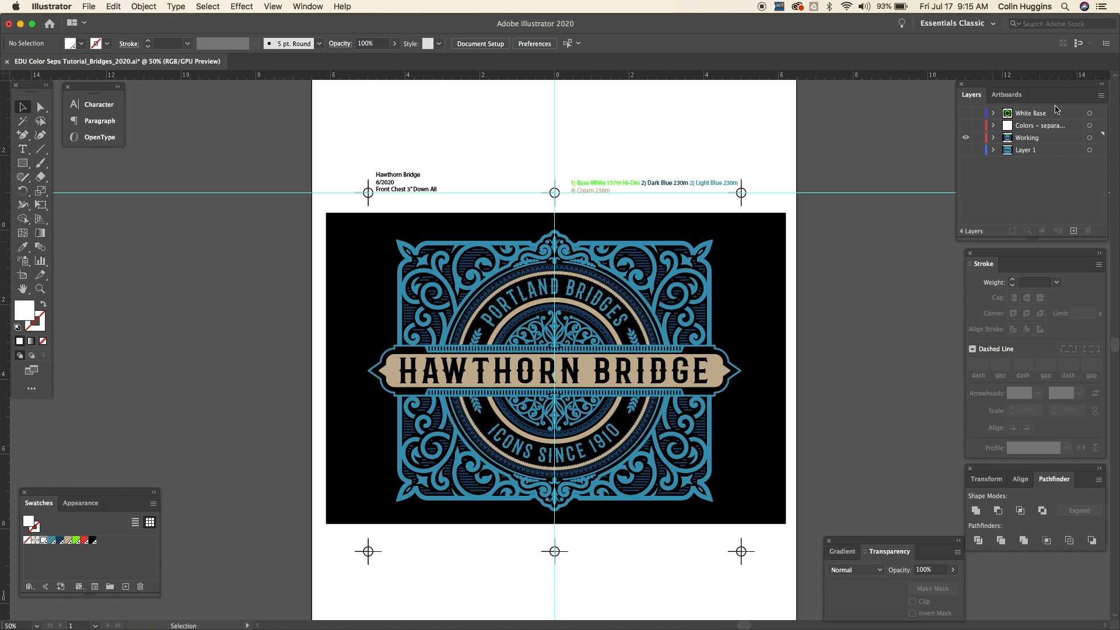
left_click(1006, 95)
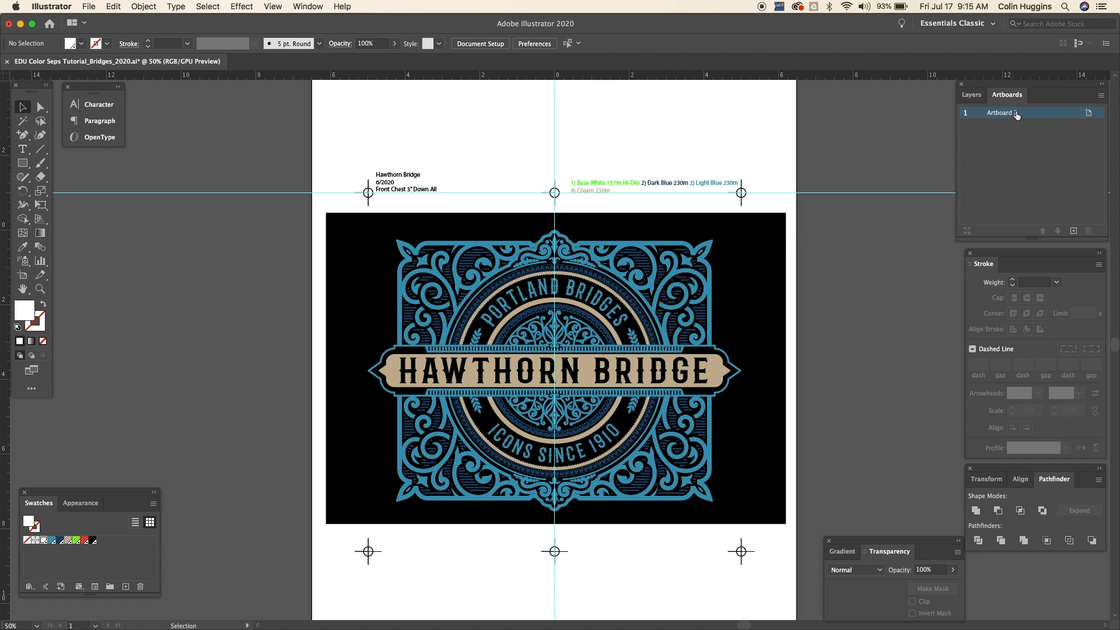
key("super+minus")
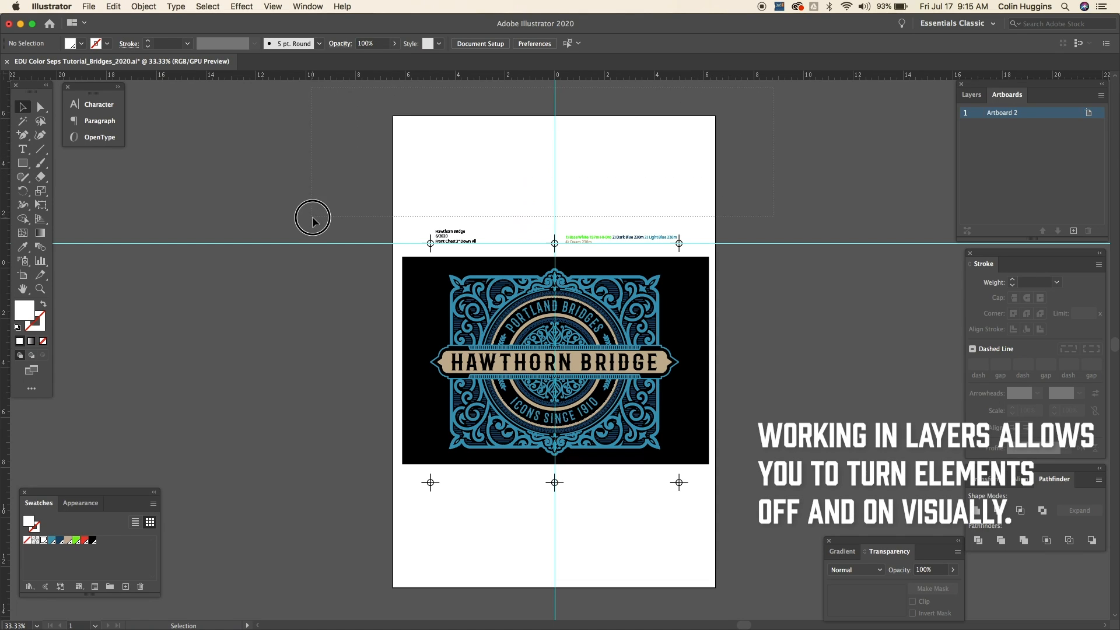
left_click(972, 95)
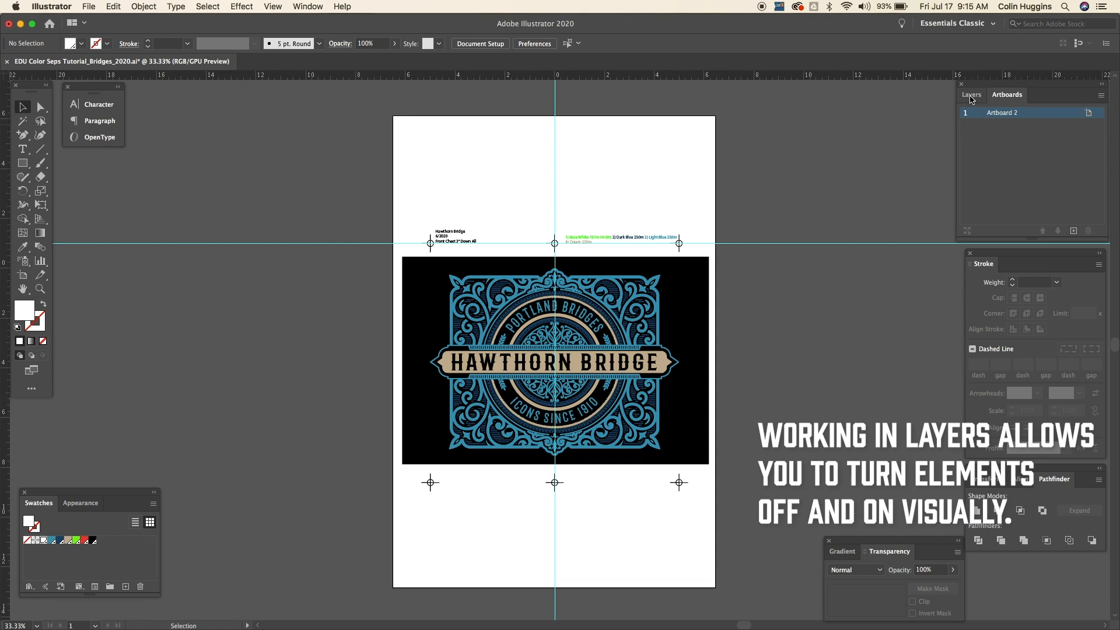
left_click(995, 194)
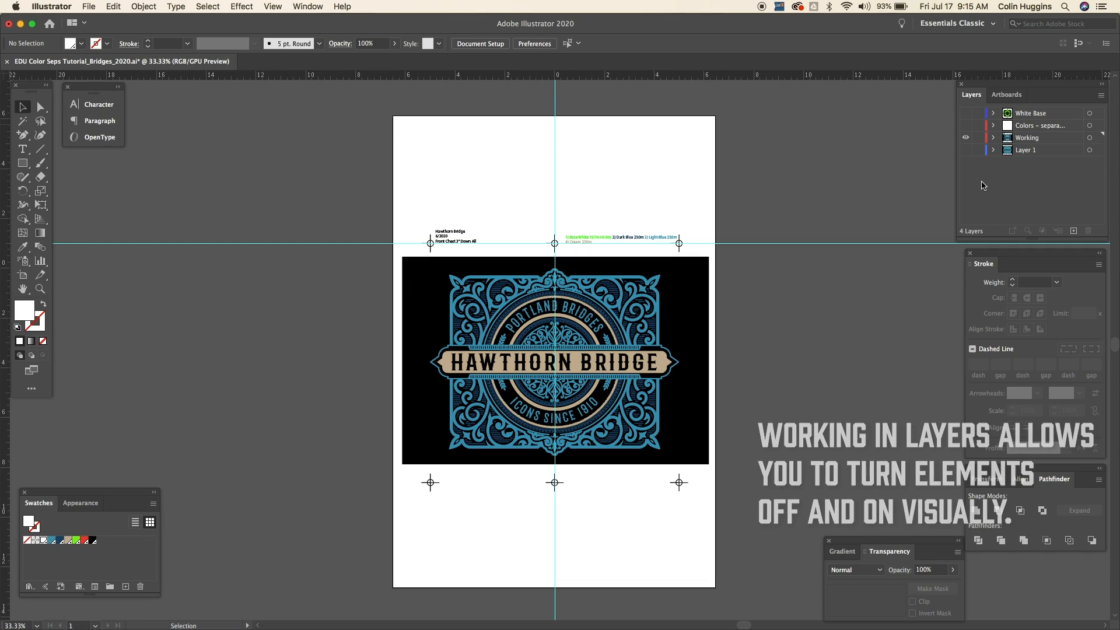
Step: Show only the White Base layer and cut all of its green artwork
left_click(966, 150)
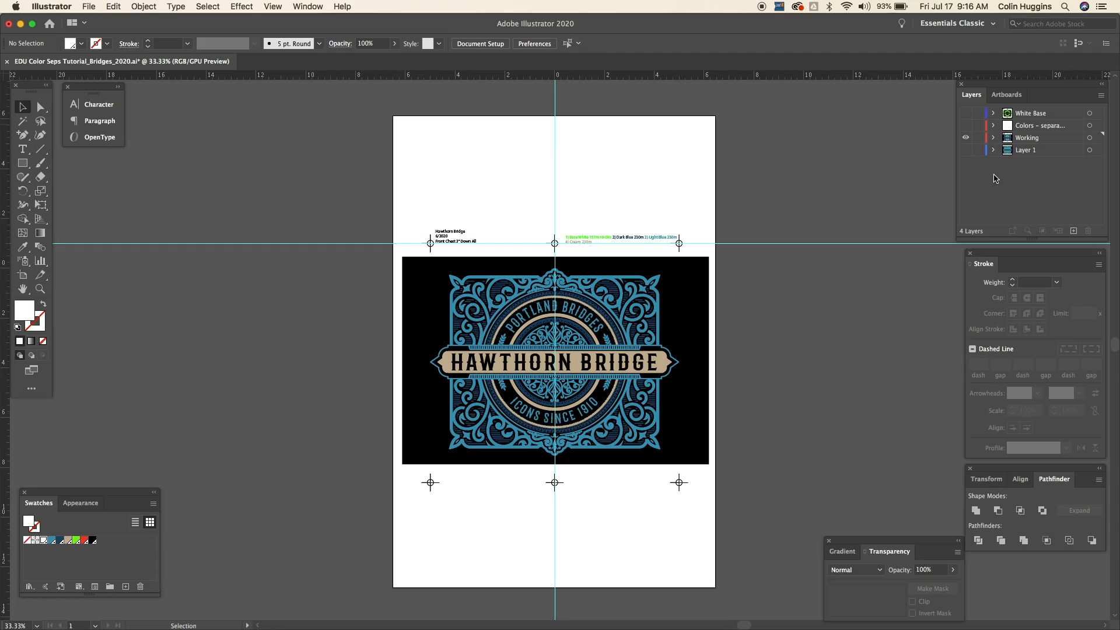
left_click(966, 137)
left_click(1021, 131)
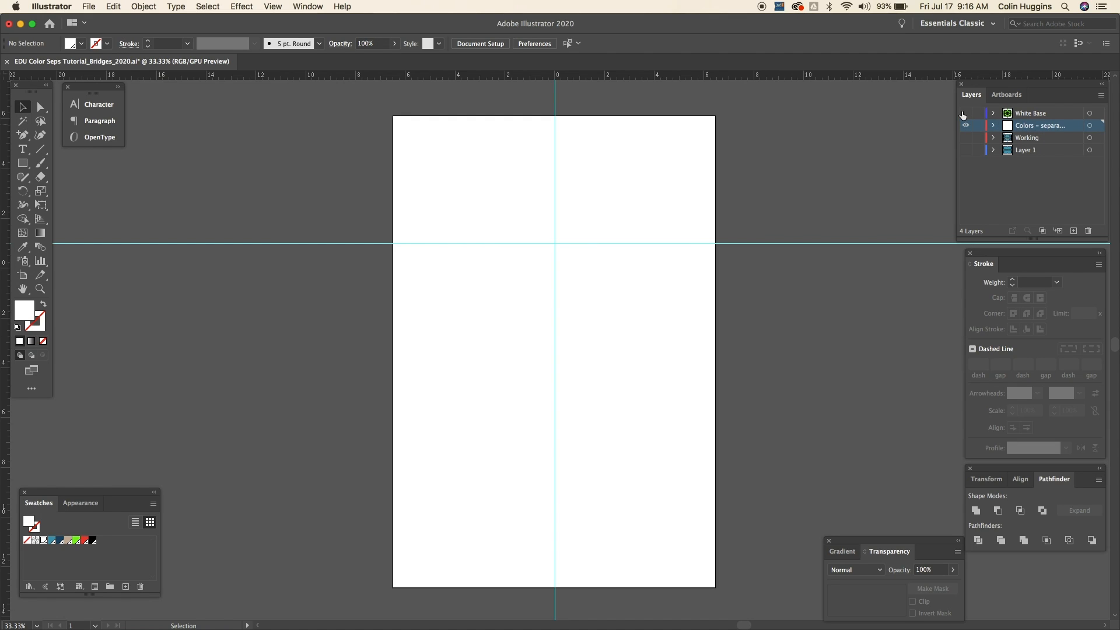
left_click(966, 127)
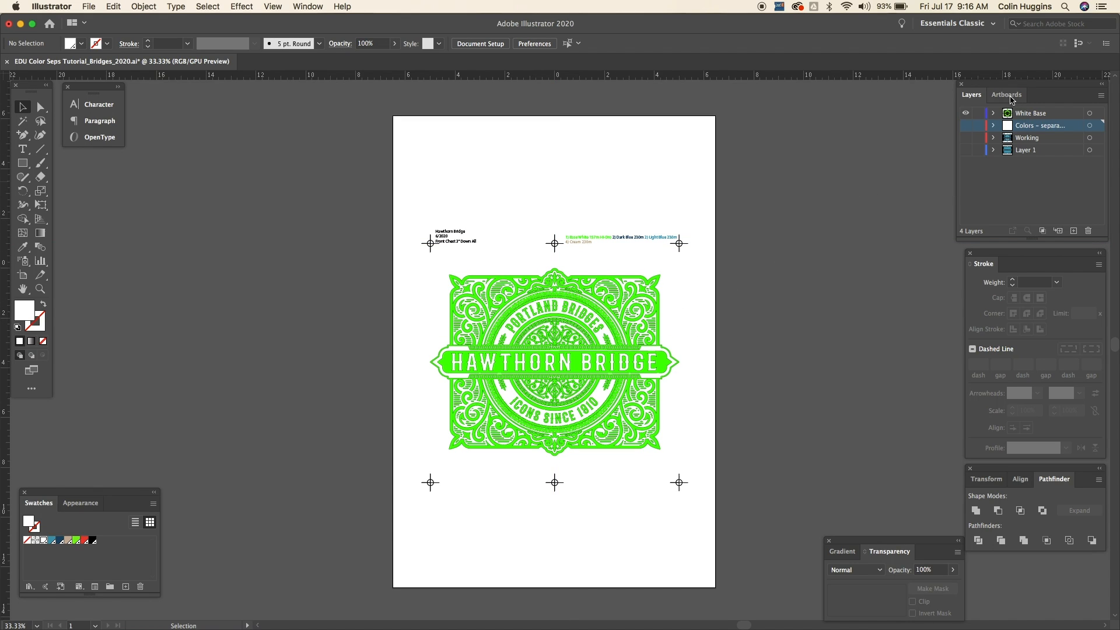
left_click_drag(716, 209, 349, 500)
key("super+x")
Step: Hide the White Base layer and make the Working layer the only visible one
left_click(966, 127)
left_click(966, 114)
left_click(967, 137)
left_click(966, 125)
left_click(1007, 199)
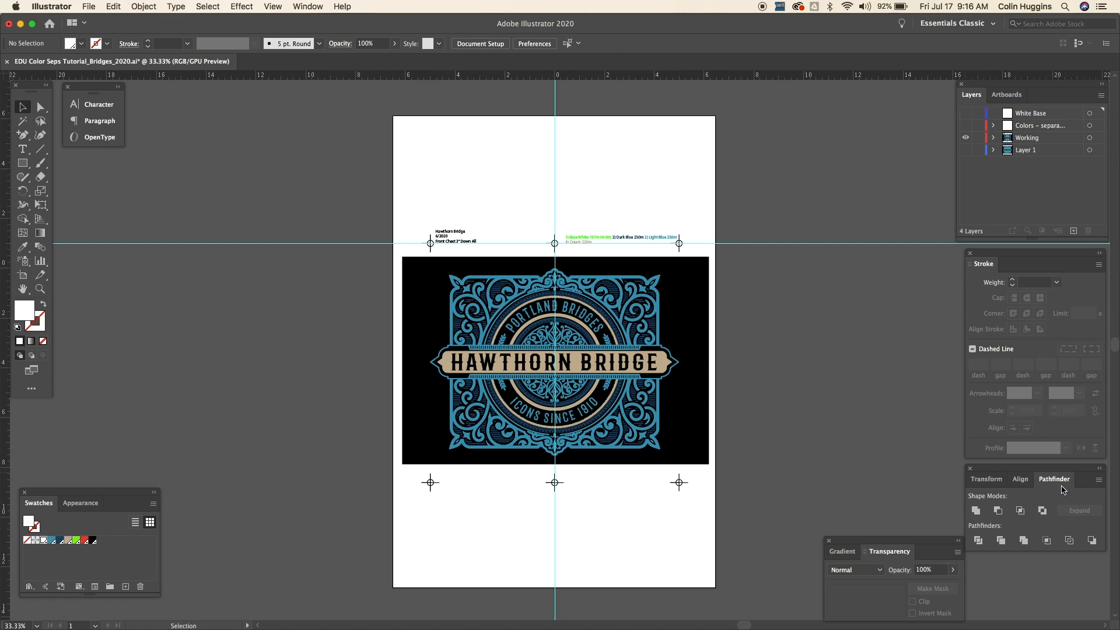
Step: Review the Transform and Align options, then return to the Pathfinder options
left_click(988, 480)
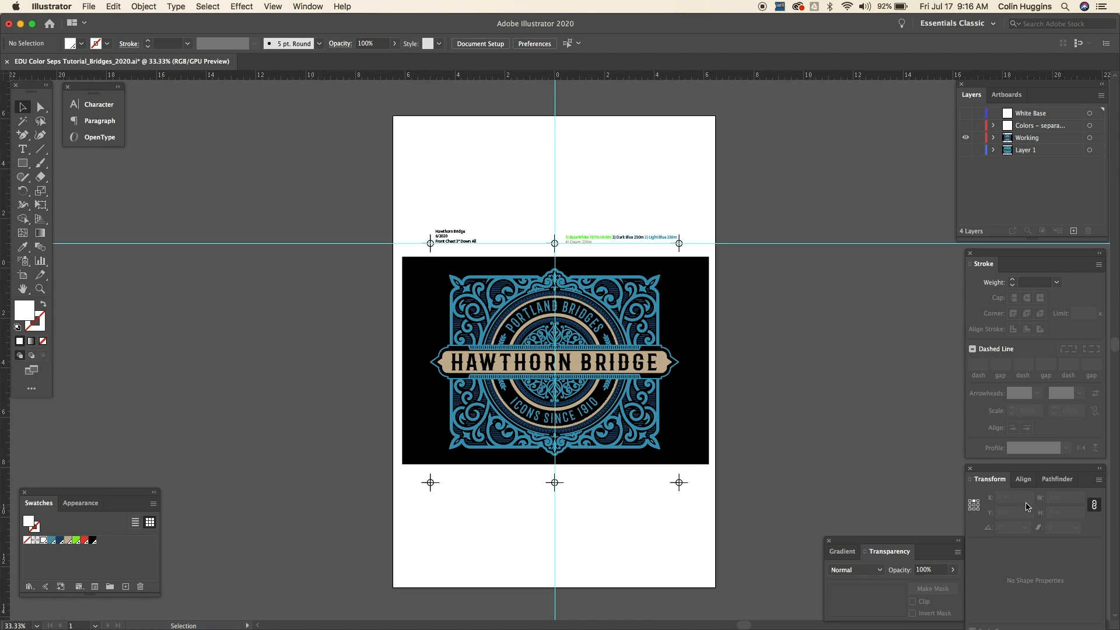
left_click(1024, 480)
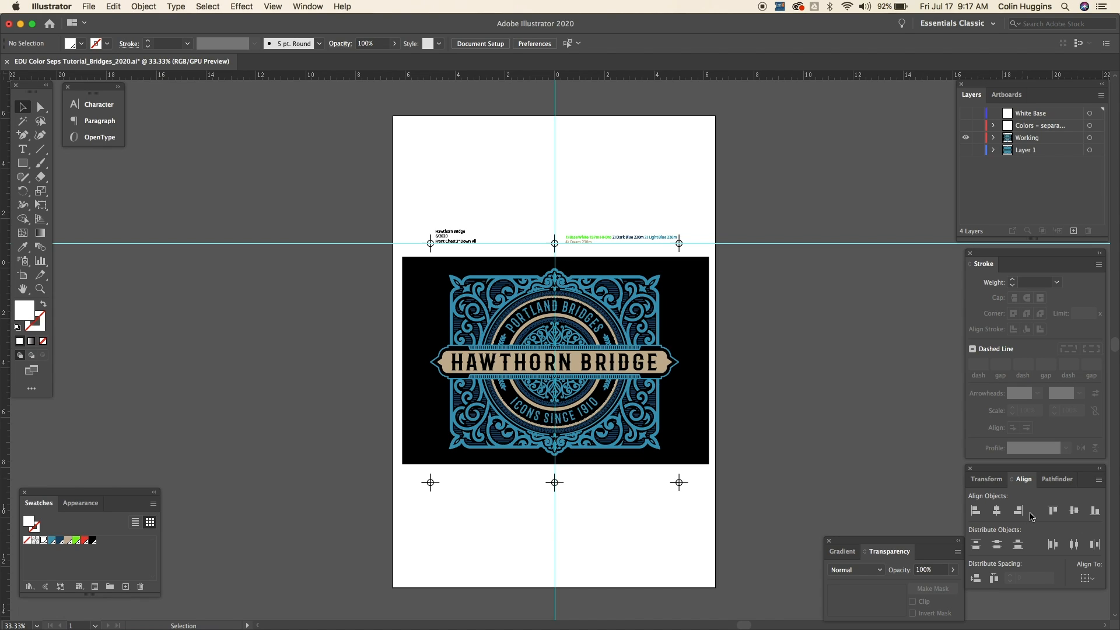
left_click(1059, 480)
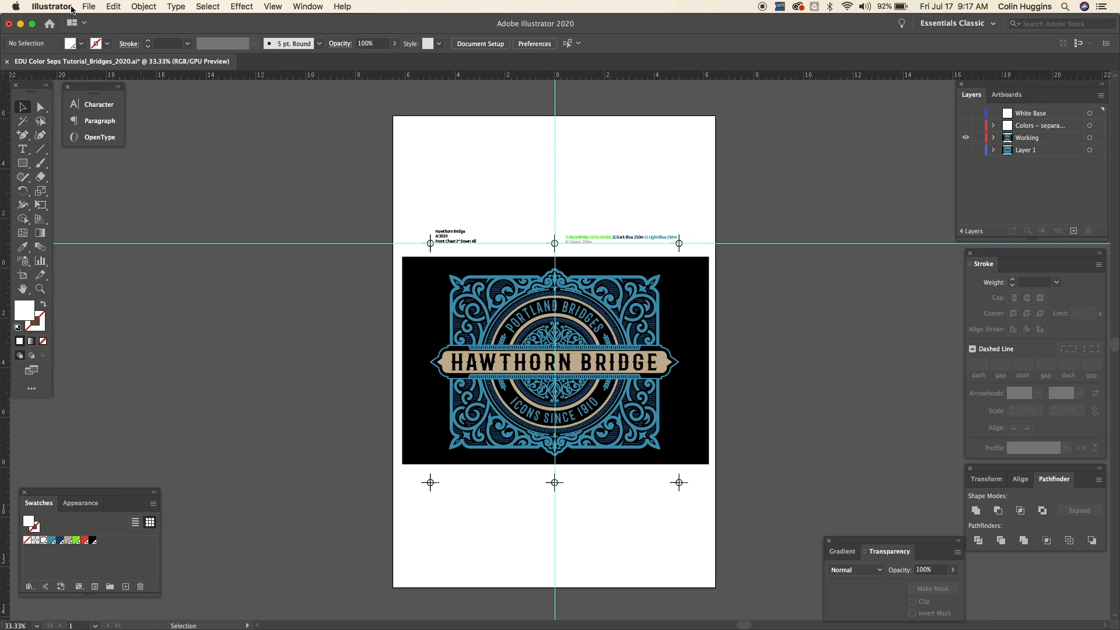
left_click(111, 7)
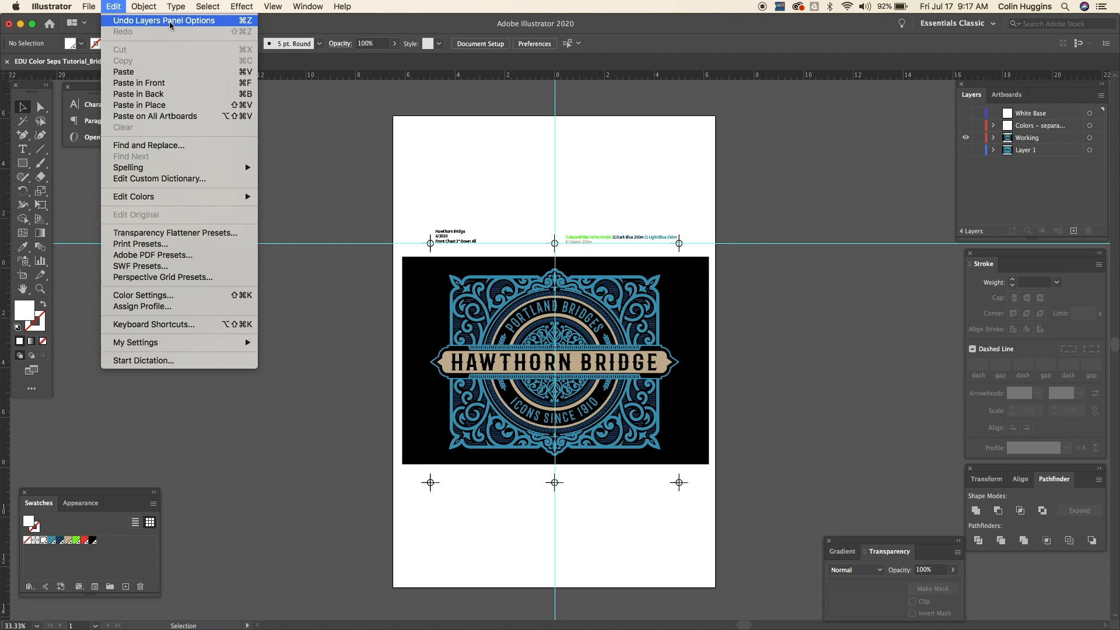
left_click(336, 175)
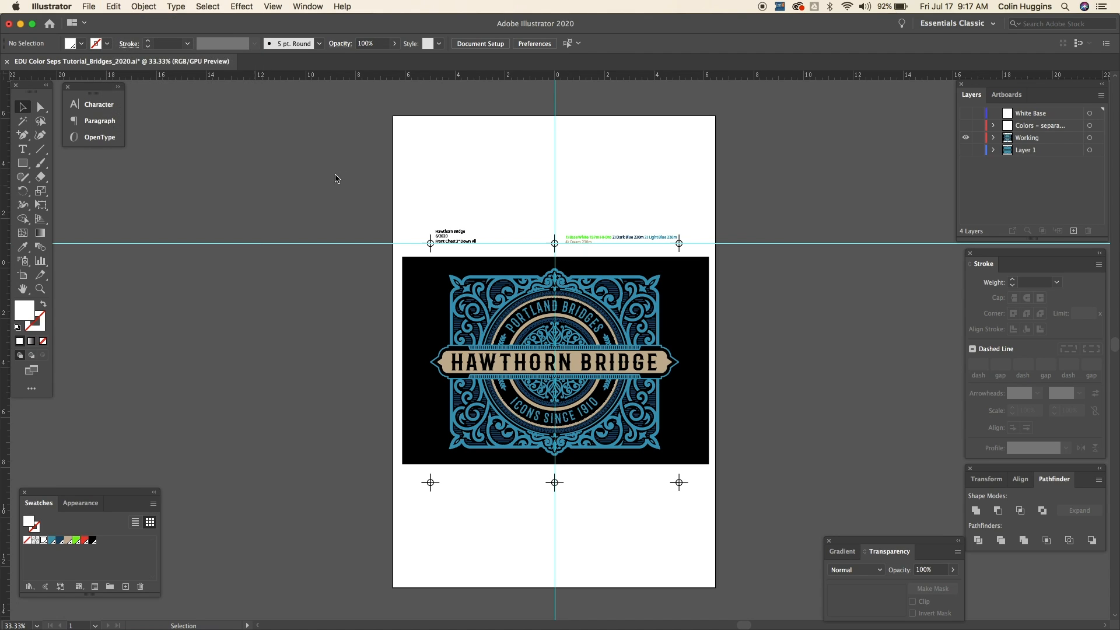
left_click(209, 7)
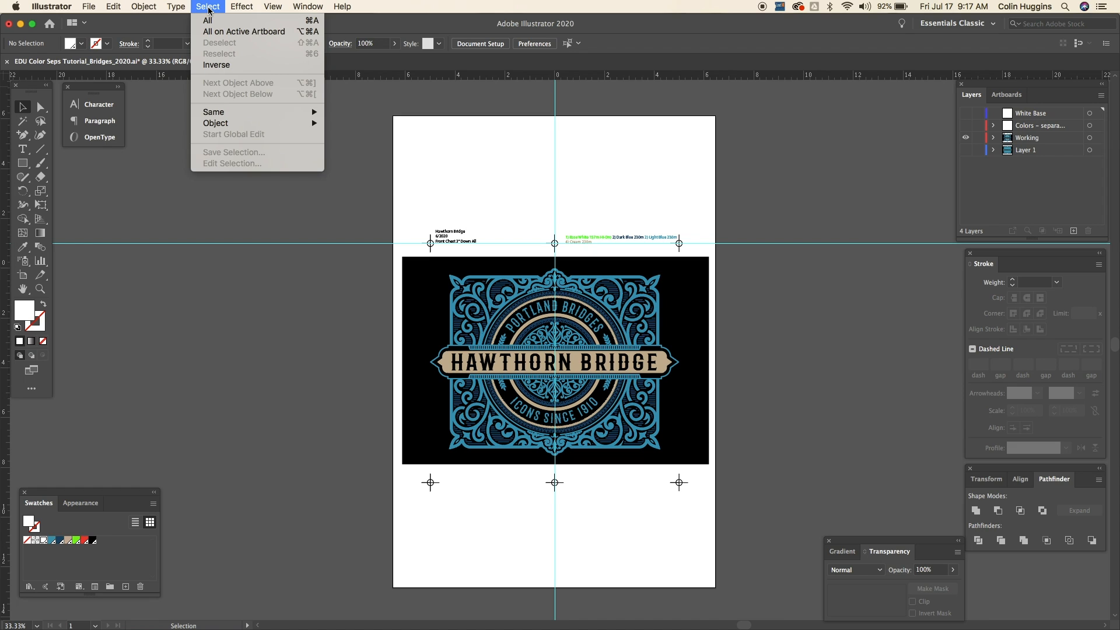
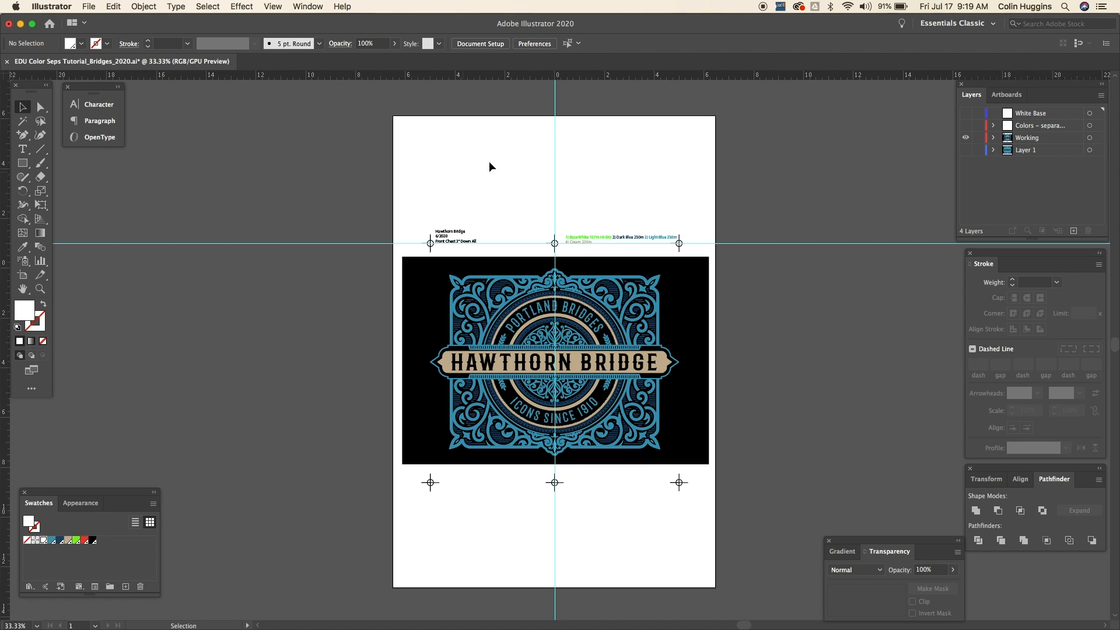
left_click_drag(945, 87, 79, 501)
left_click(811, 282)
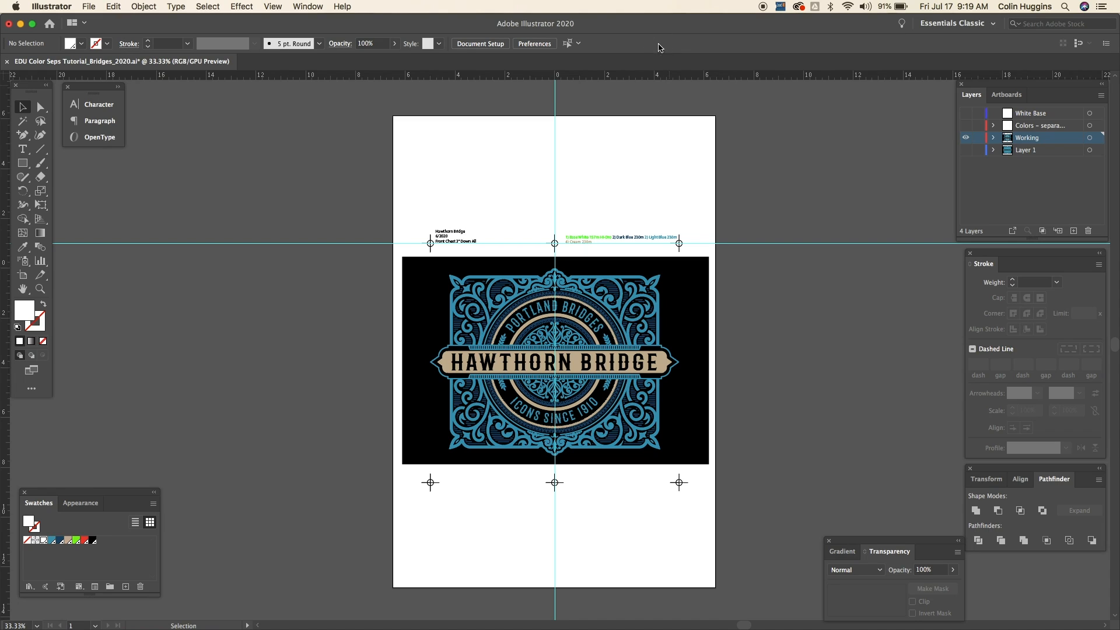
Step: Draw a rectangle about 5.41 by 6.12 in beside the artboard, filled with the artwork's light blue
left_click(656, 317)
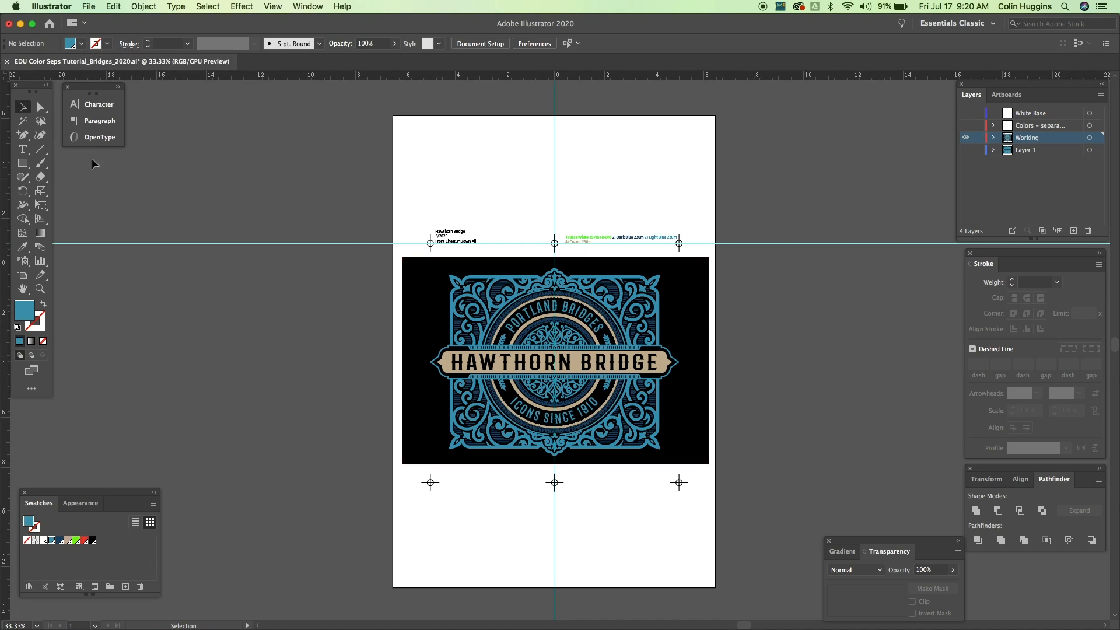
left_click(23, 164)
left_click_drag(198, 165, 332, 317)
key("v")
Step: Rasterize the light blue rectangle beside the artboard
left_click(114, 7)
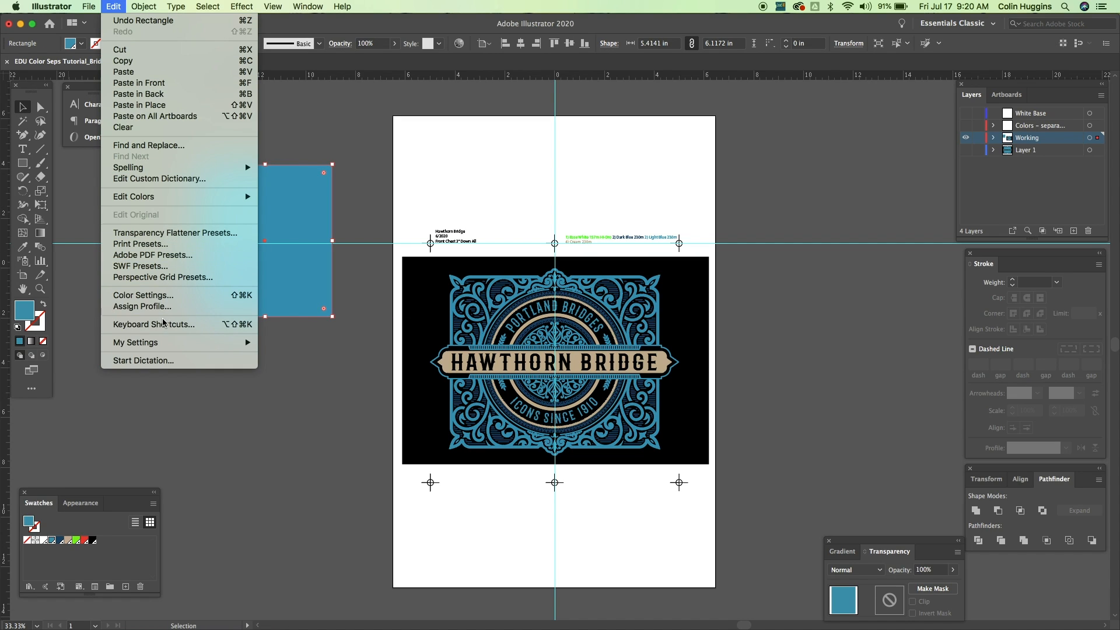
mouse_move(145, 6)
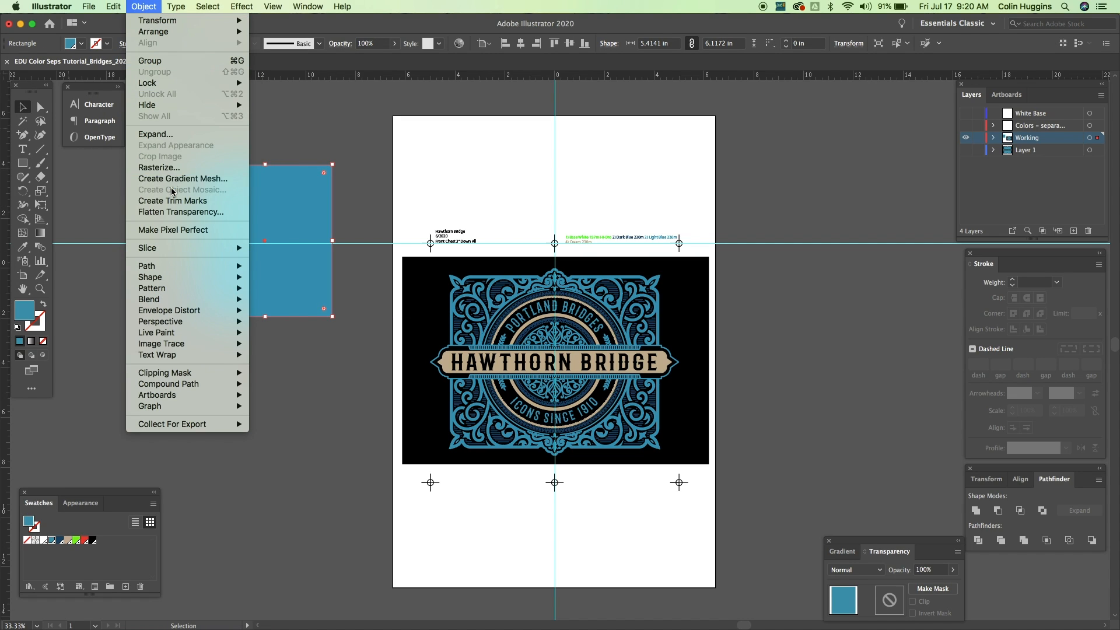
left_click(159, 167)
key("Return")
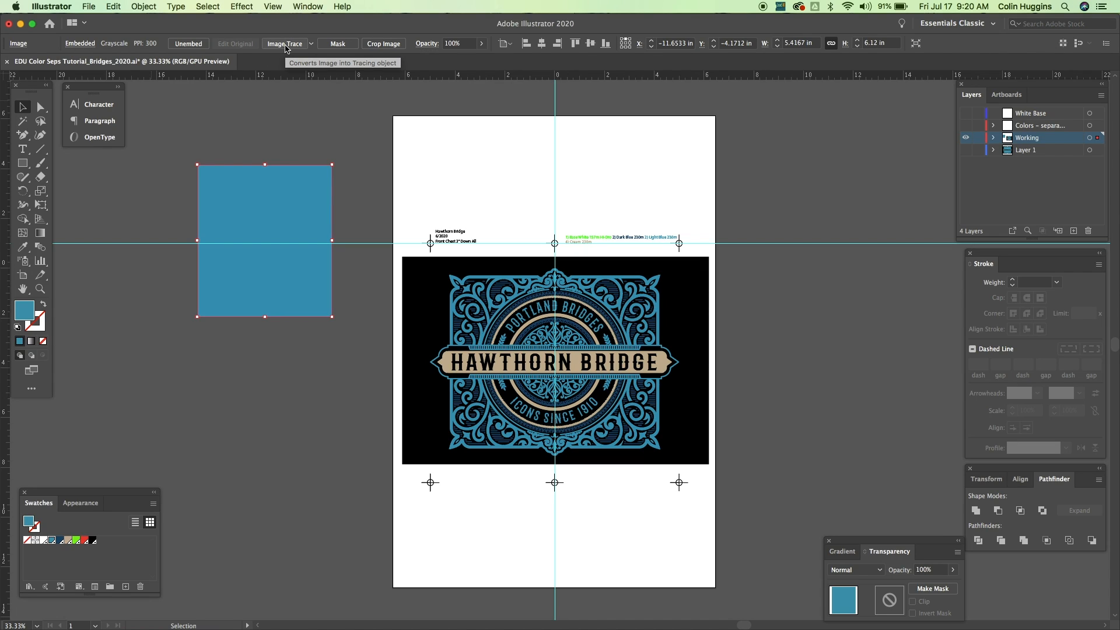
Step: Delete the rasterized blue rectangle beside the artboard
left_click(299, 127)
left_click(275, 245)
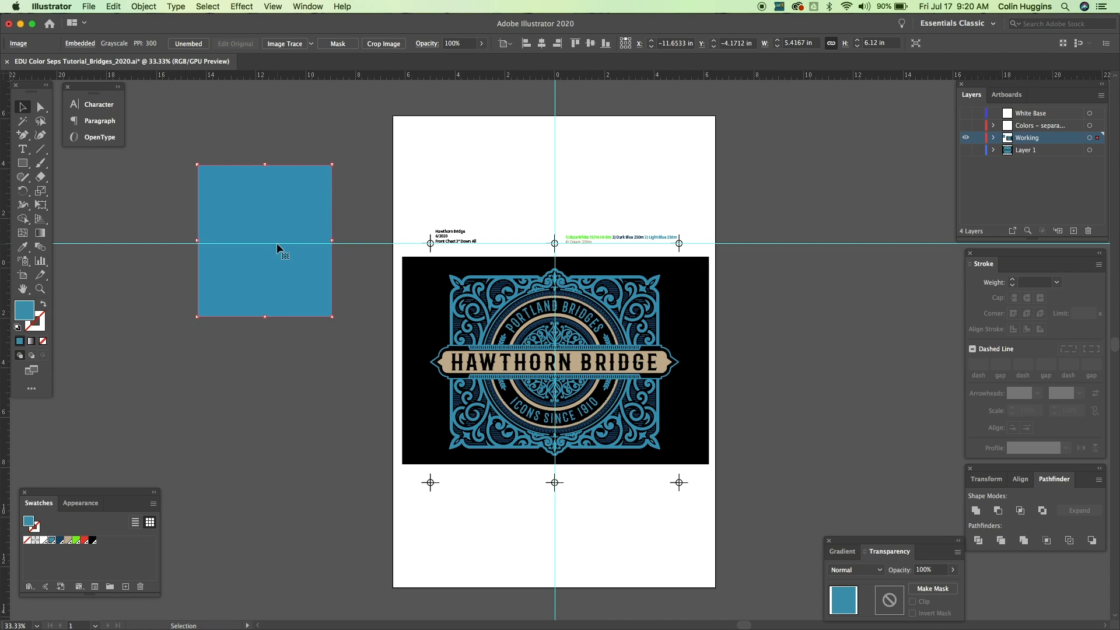
key("Delete")
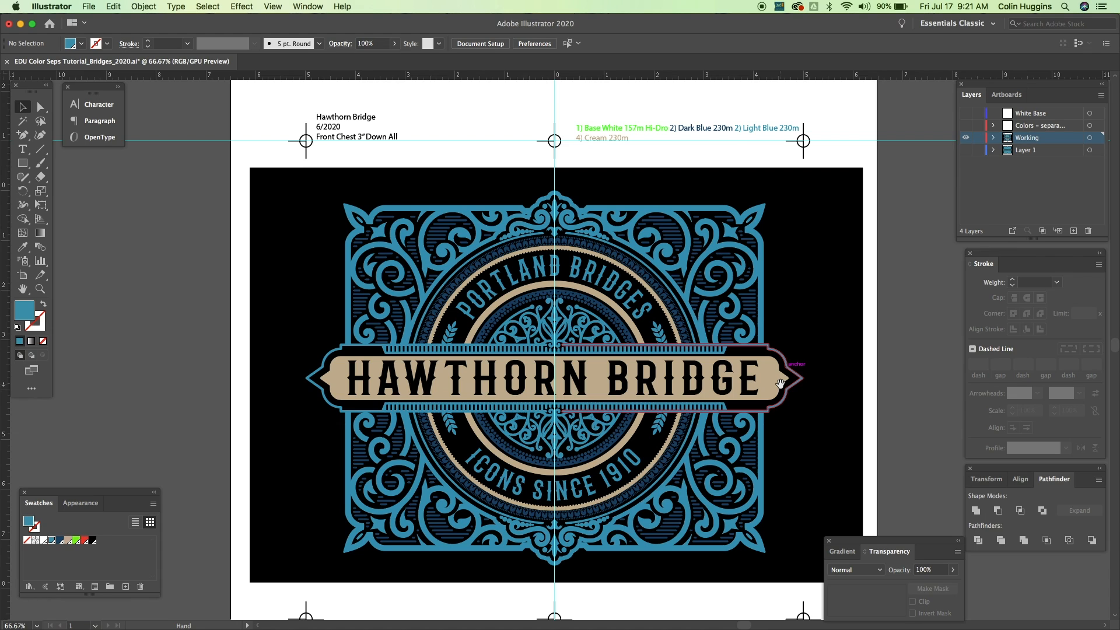
Step: Select the badge's outer frame, rings, cream banner, HAWTHORN BRIDGE lettering and laurels one after another to examine their grouping and fill colors
scroll(757, 338, "down", 2)
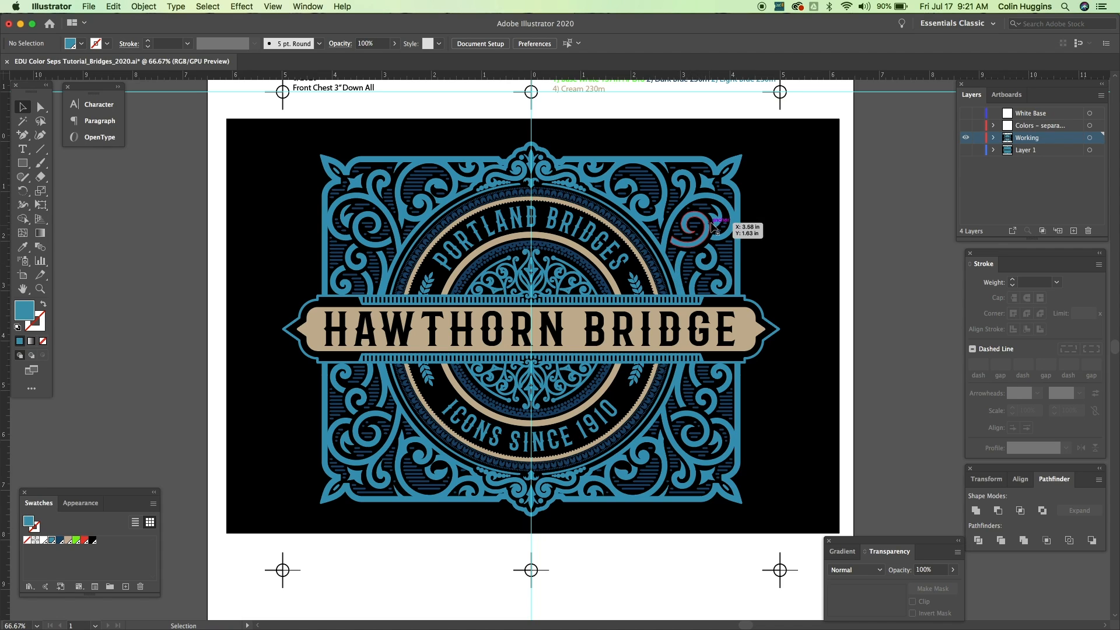
left_click(739, 255)
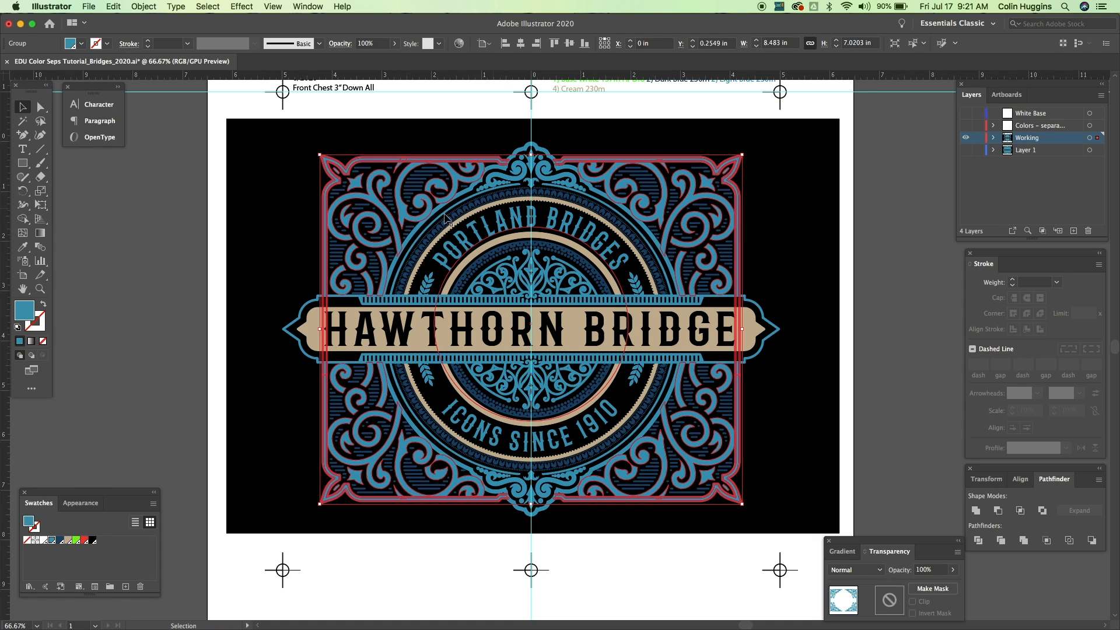
left_click(415, 237)
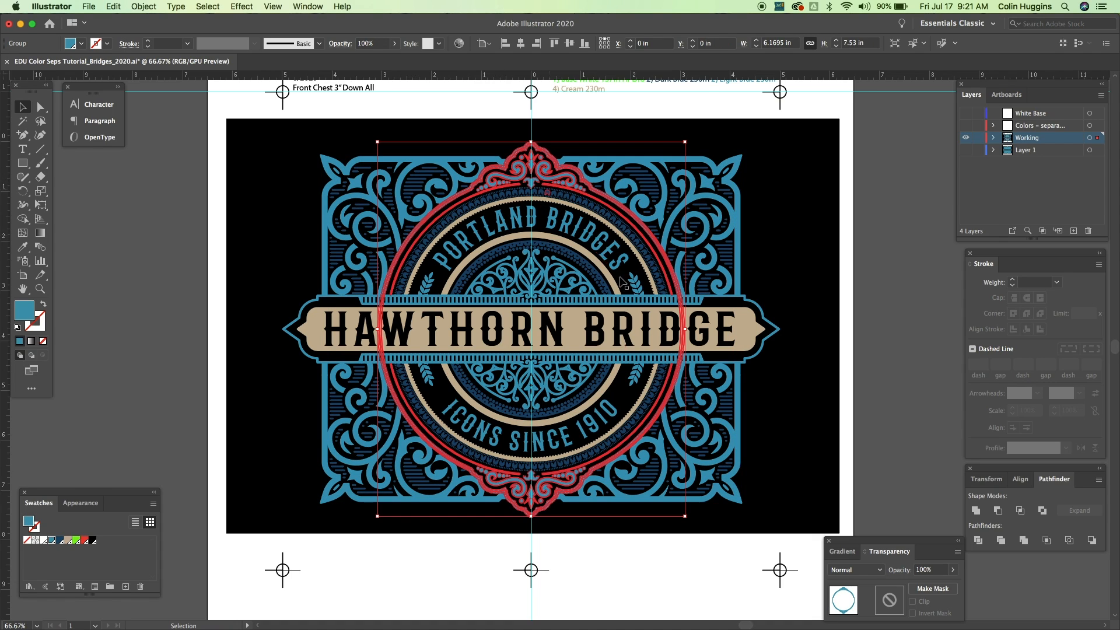
left_click(748, 342)
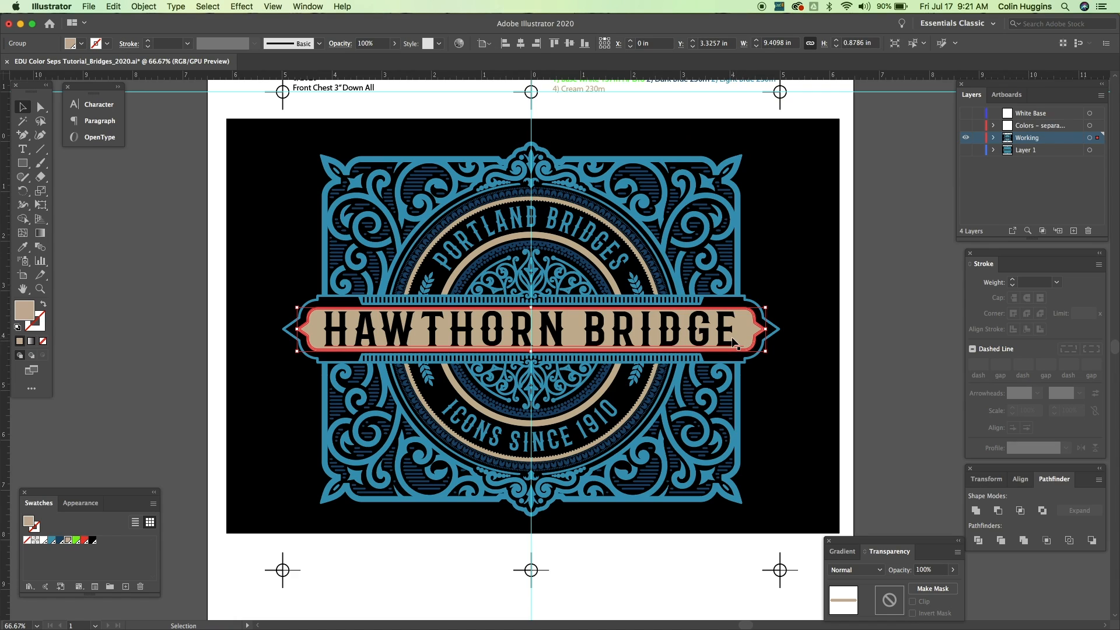
left_click(729, 336)
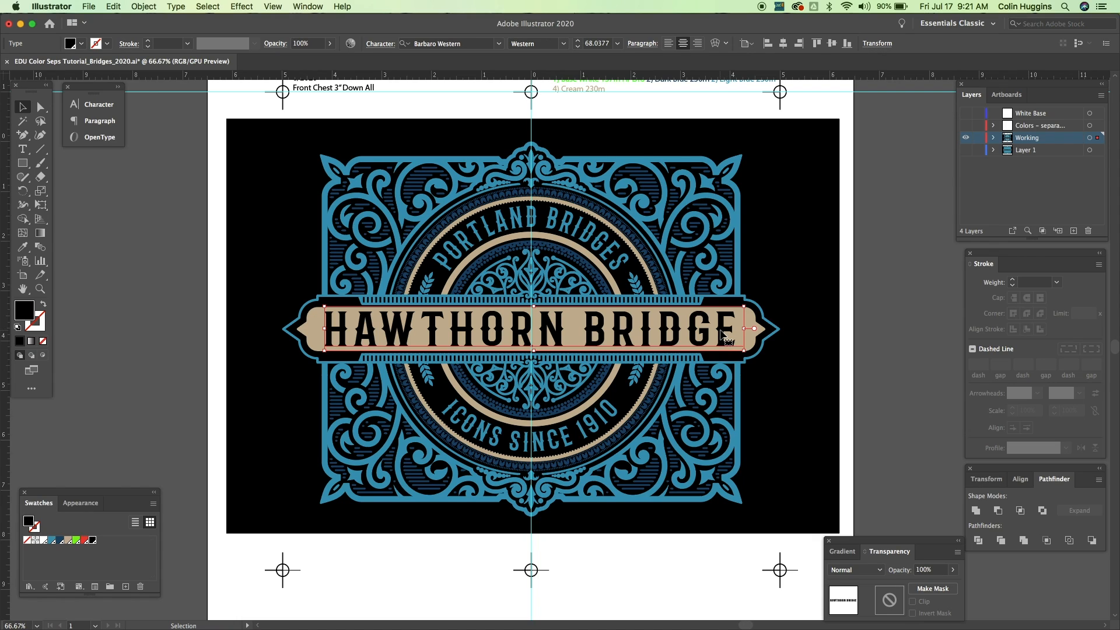
left_click(881, 268)
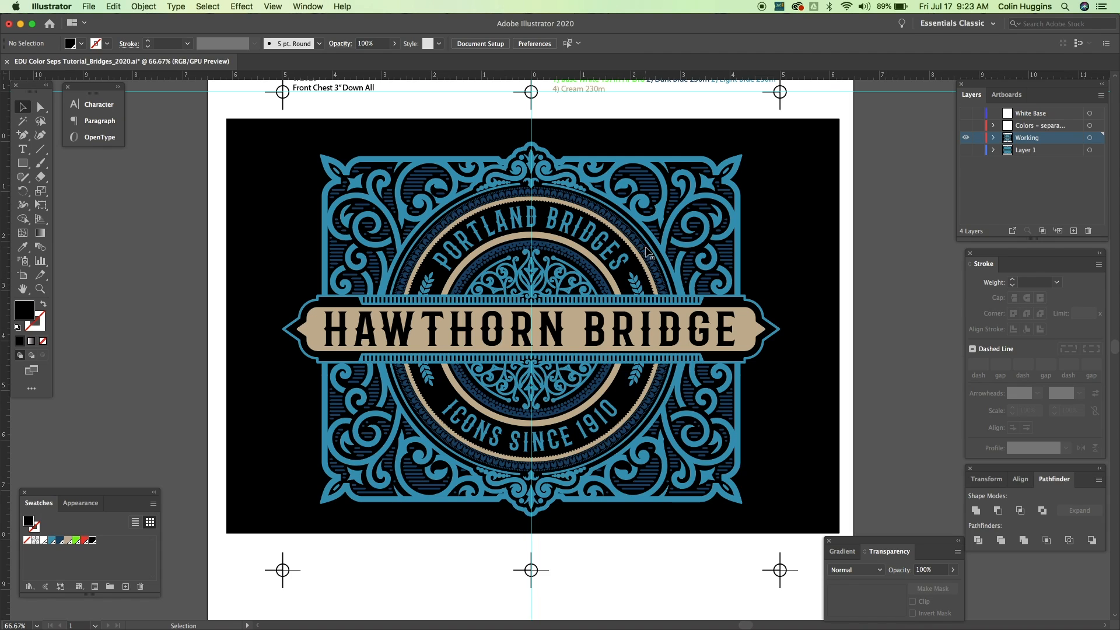
left_click(647, 253)
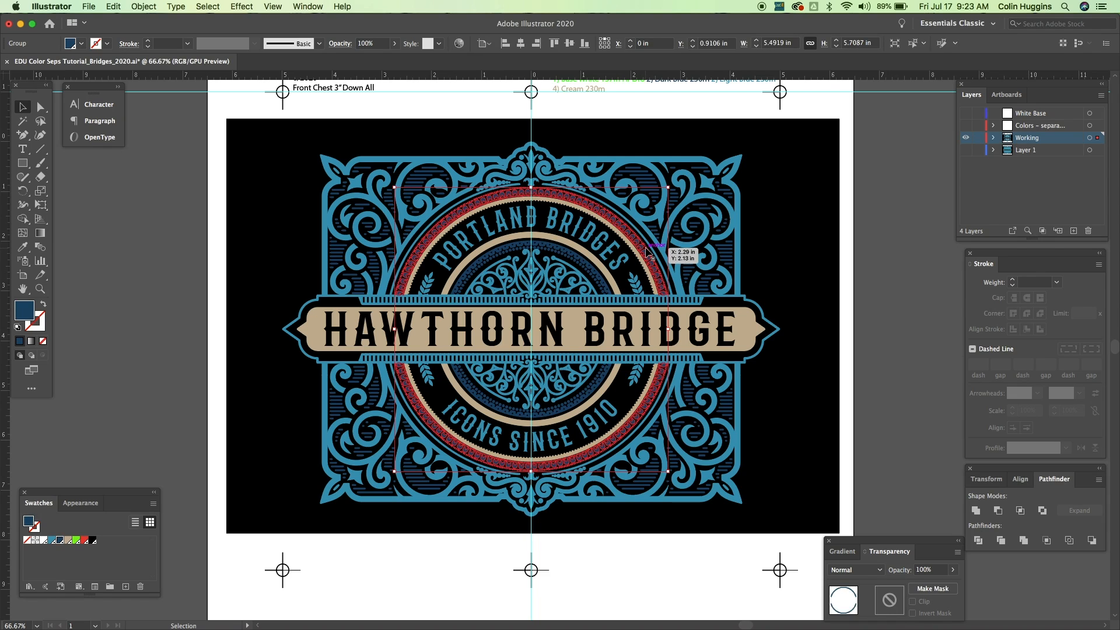
left_click(637, 286)
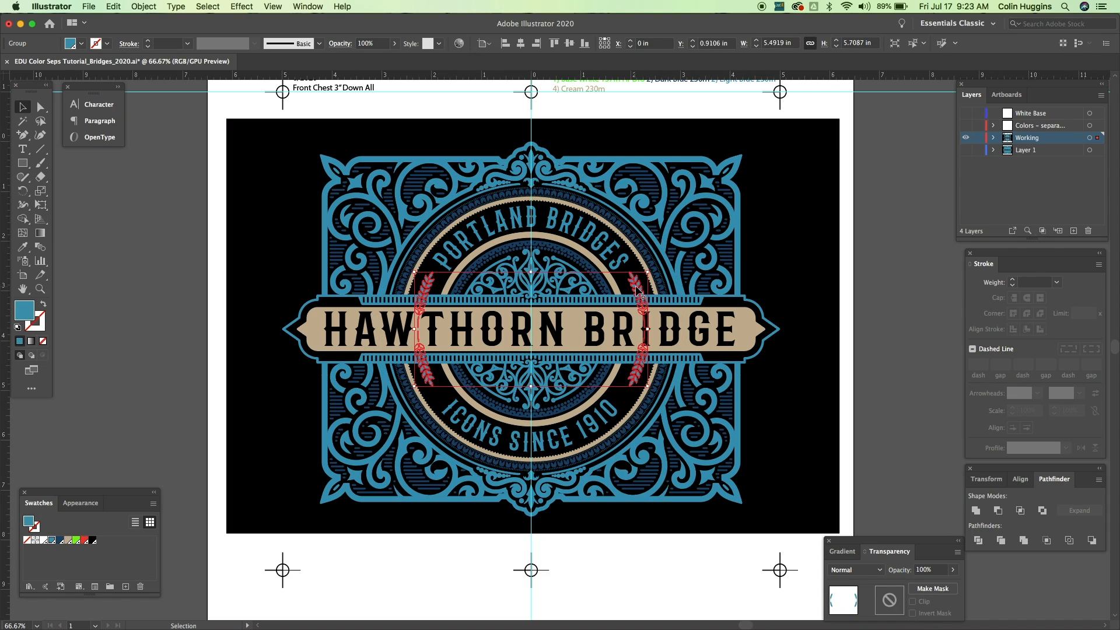
Step: Examine the fine detail of the dark blue outer ring up close around the PORTLAND BRIDGES lettering
left_click(652, 255)
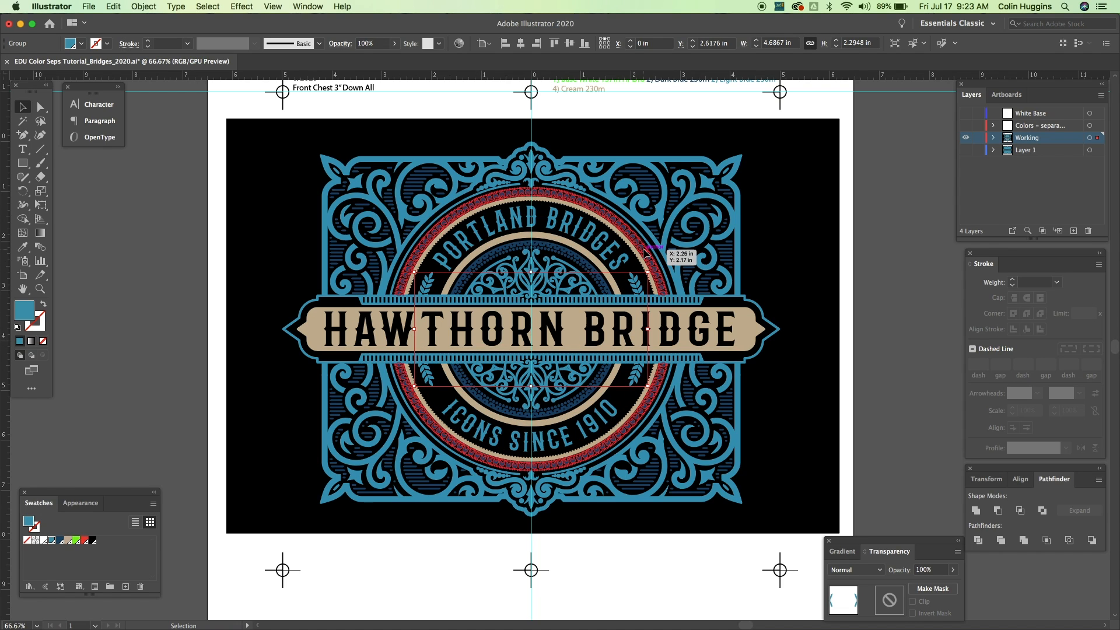
key("super+equal")
key("super+equal")
key("super+equal")
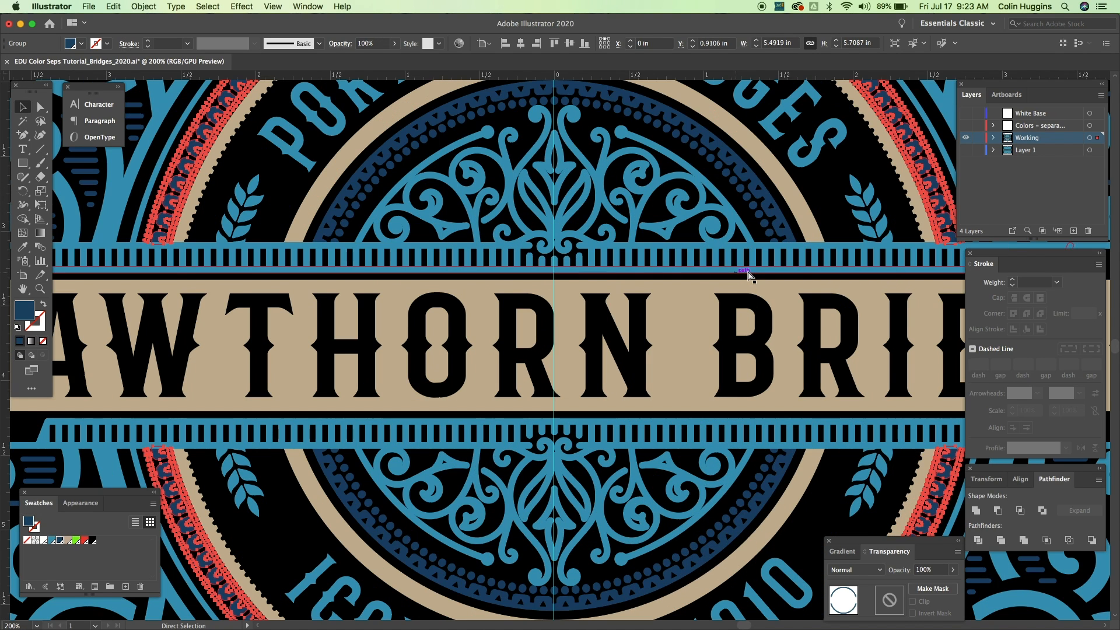
left_click(935, 159)
key("super+equal")
key("super+equal")
left_click(573, 392)
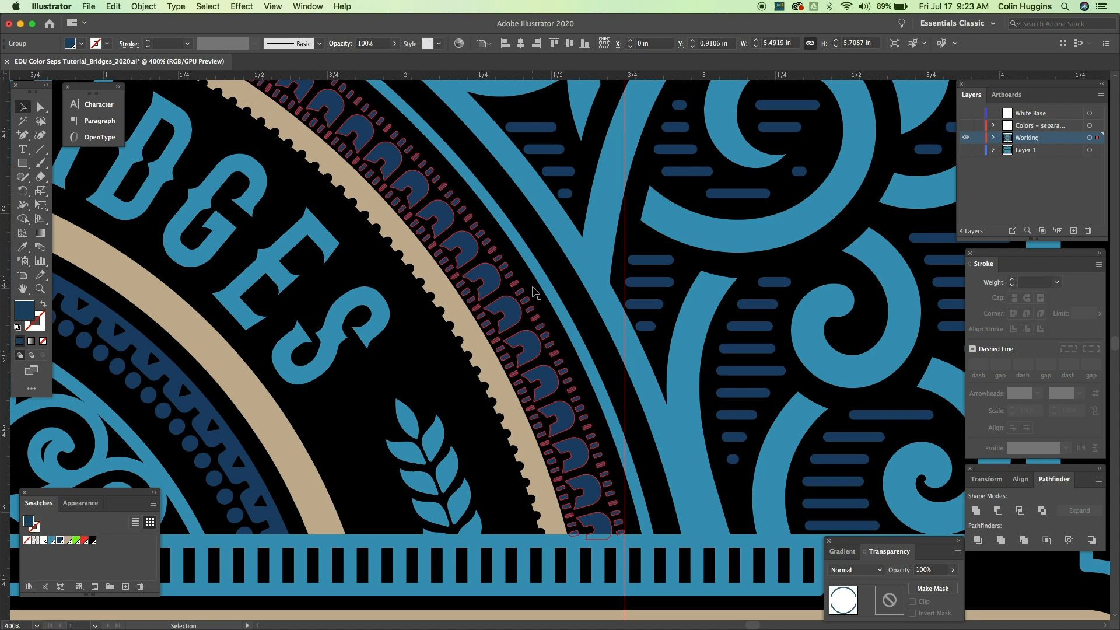
Step: Lock the black background rectangle behind the badge
key("super+0")
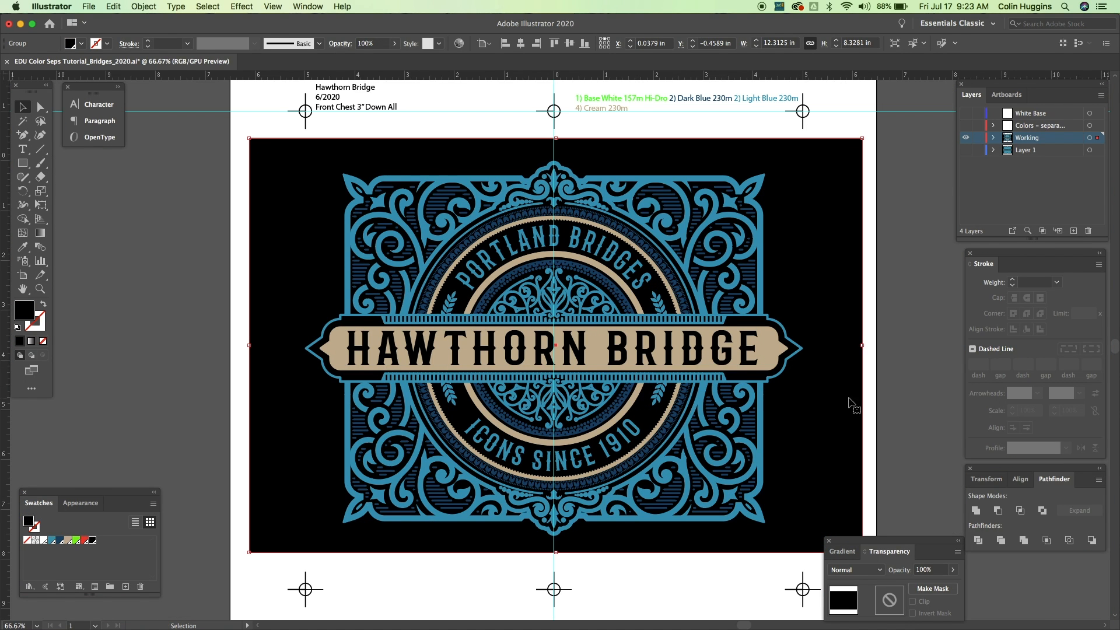
key("shift+super+a")
left_click(843, 318)
key("super+2")
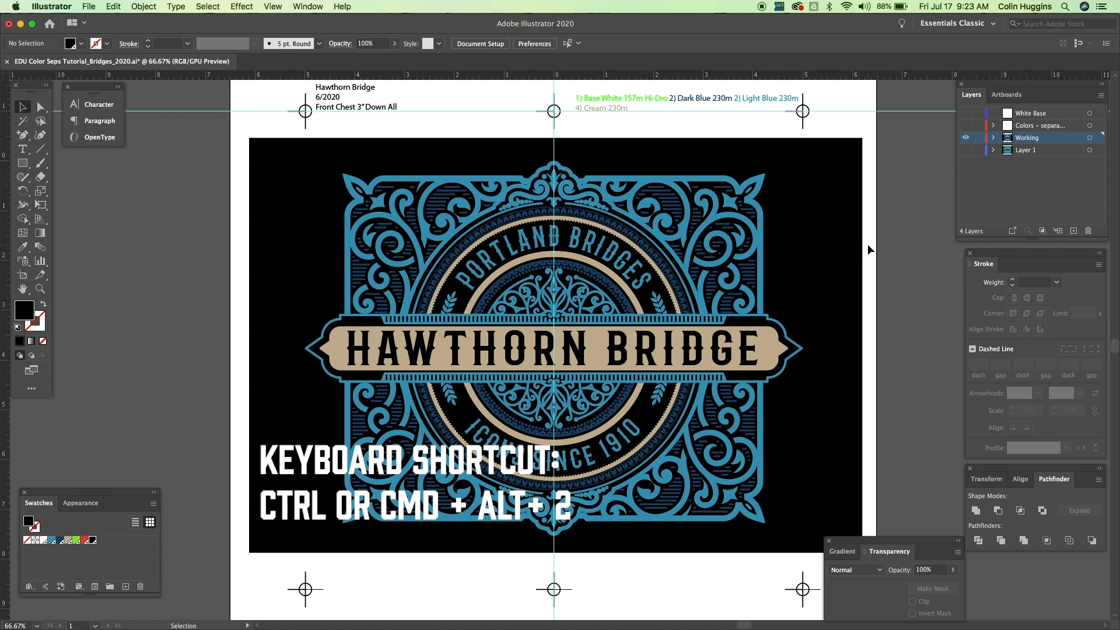
Step: Draw a 0.18 by 0.18 in square over the edge of the dark blue outer ring
scroll(857, 248, "up", 2)
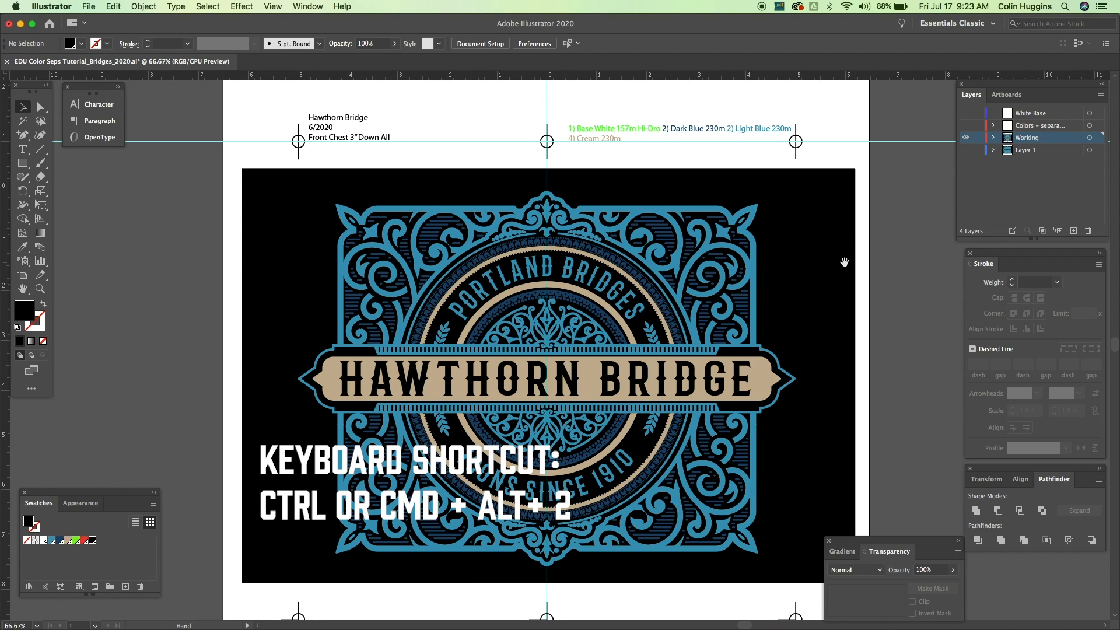
scroll(847, 266, "up", 6)
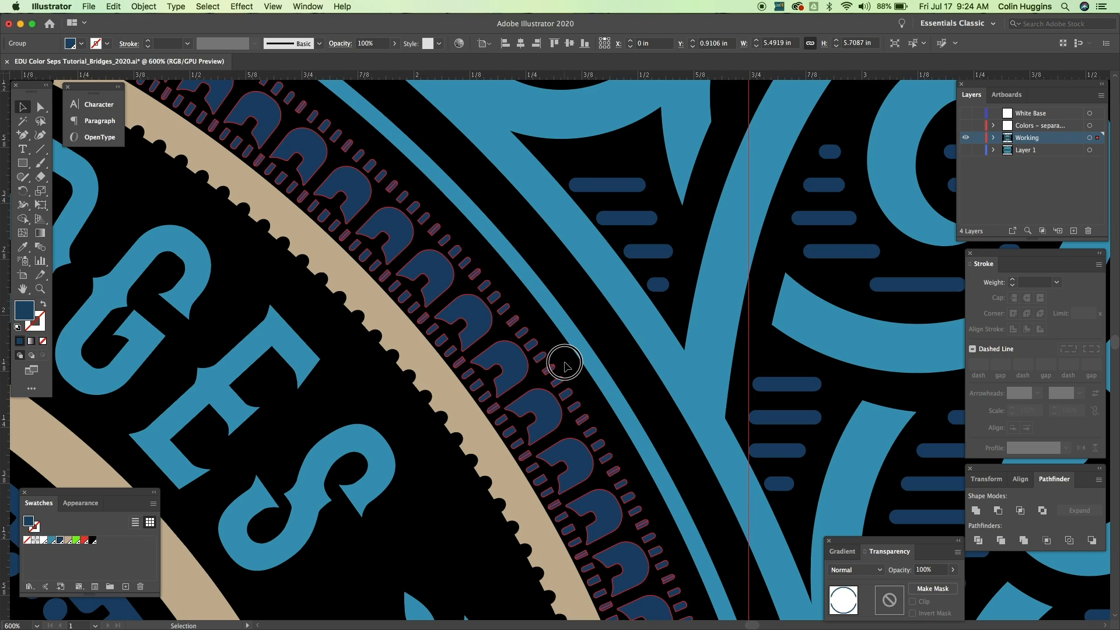
left_click(565, 362)
left_click(25, 163)
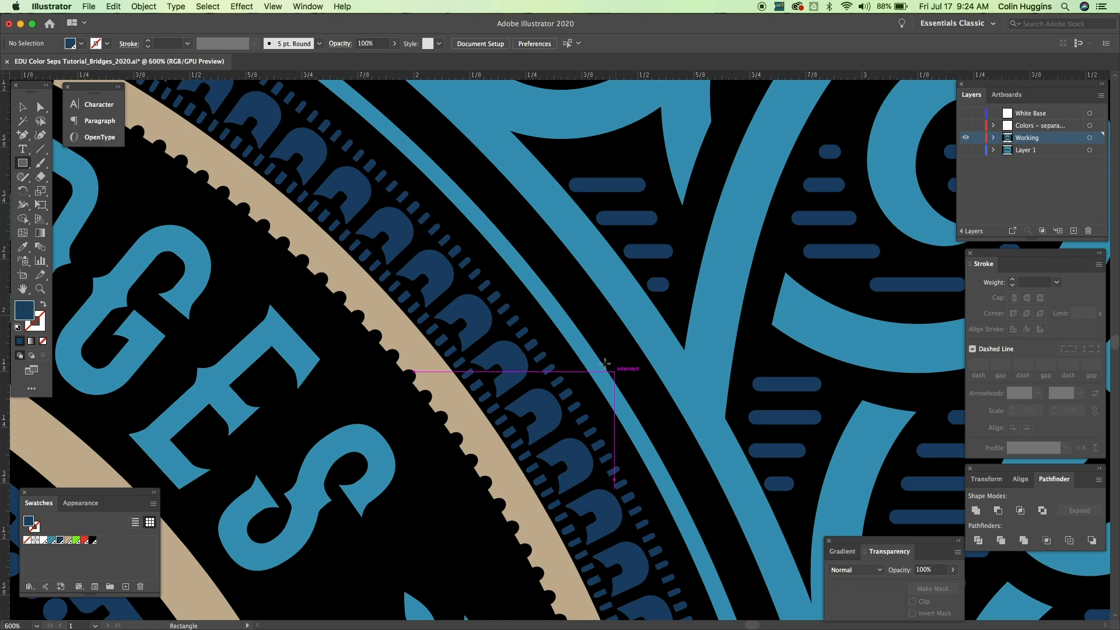
left_click(560, 346)
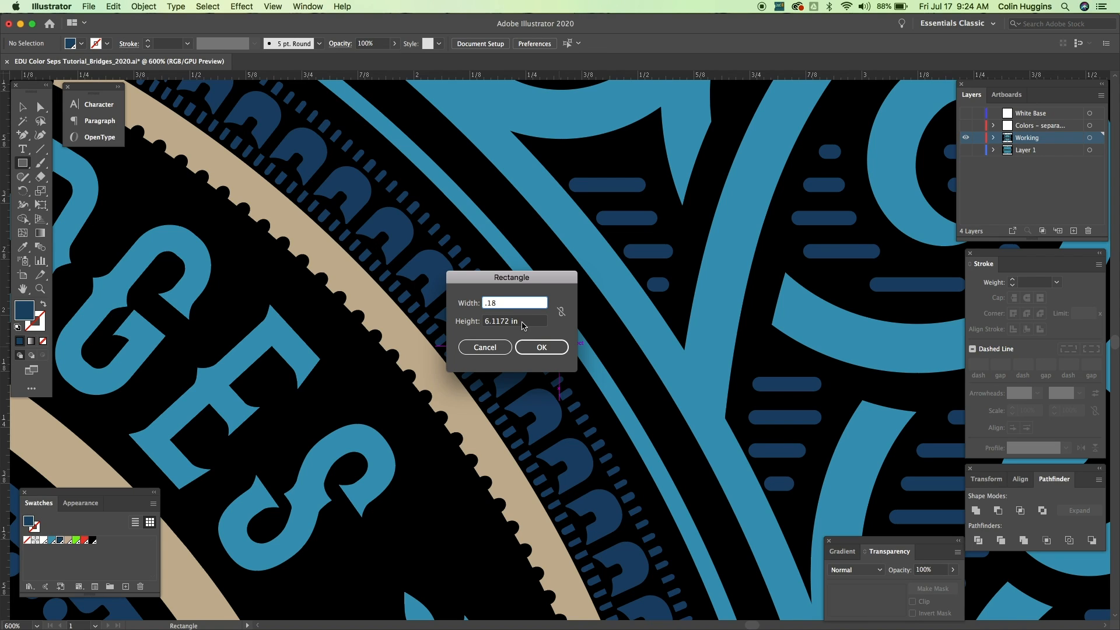
key("Tab")
type("0.18")
key("Return")
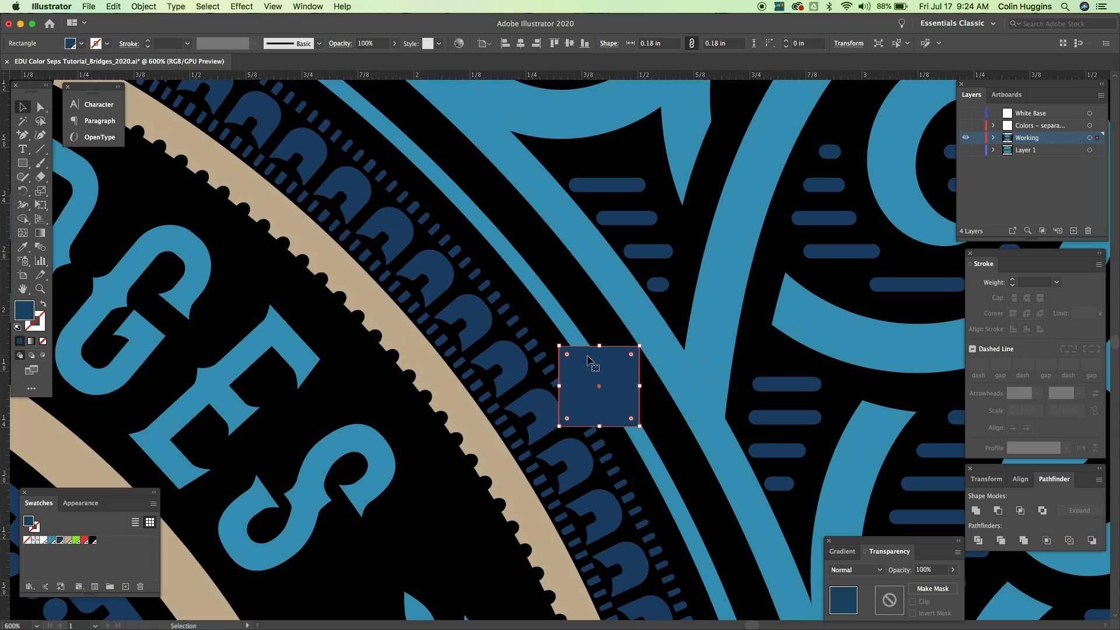
Step: Draw a 0.0625 by 0.0625 in square beside the ring's small dashes to compare sizes, and remove it
type("0625")
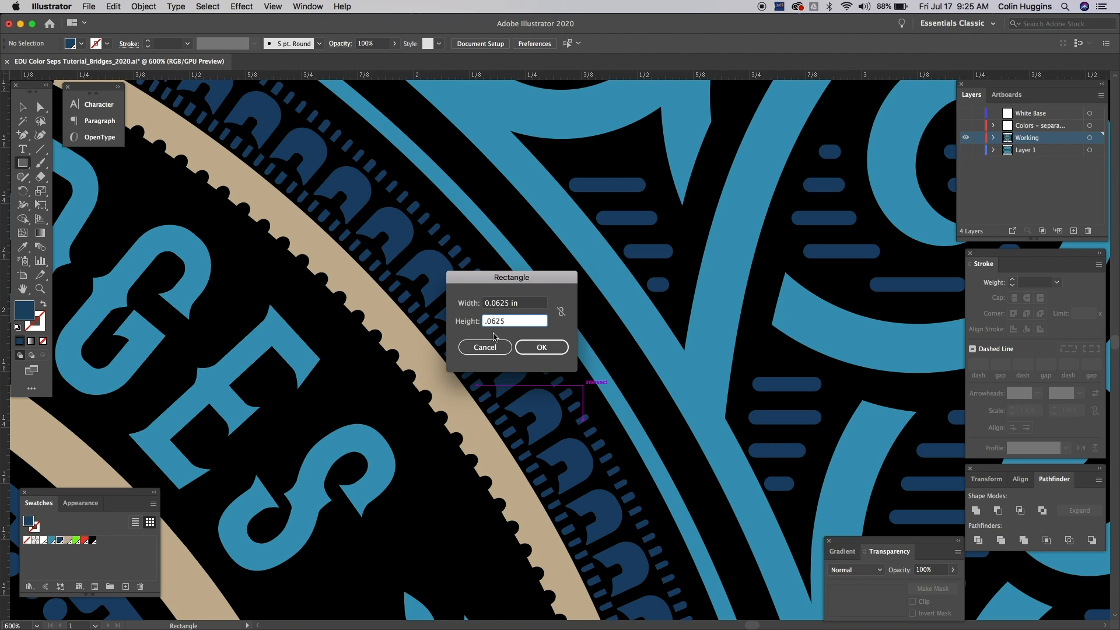
key("Return")
key("v")
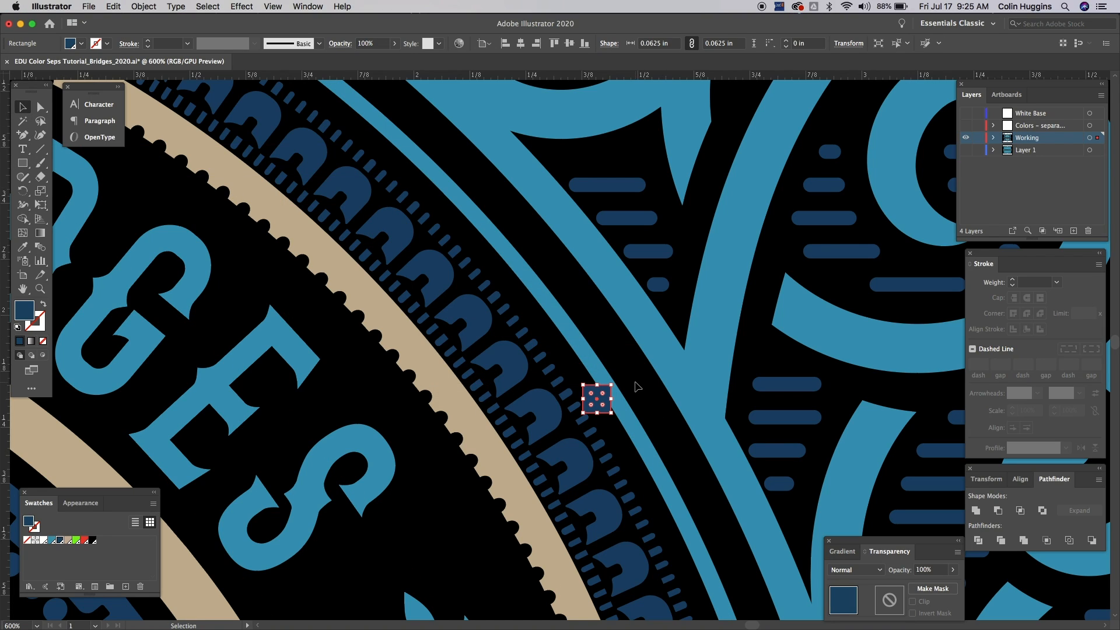
left_click(637, 387)
left_click_drag(601, 407, 526, 424)
left_click(644, 410)
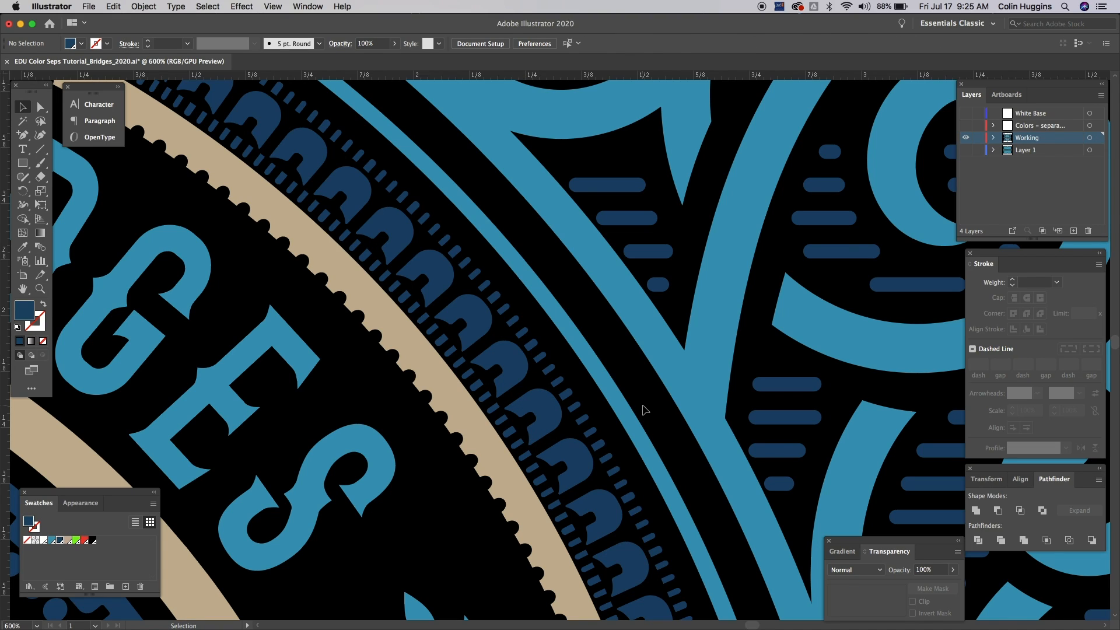
Step: Examine the small dashes and arches of the dark blue outer ring at 1200% magnification
left_click(583, 421)
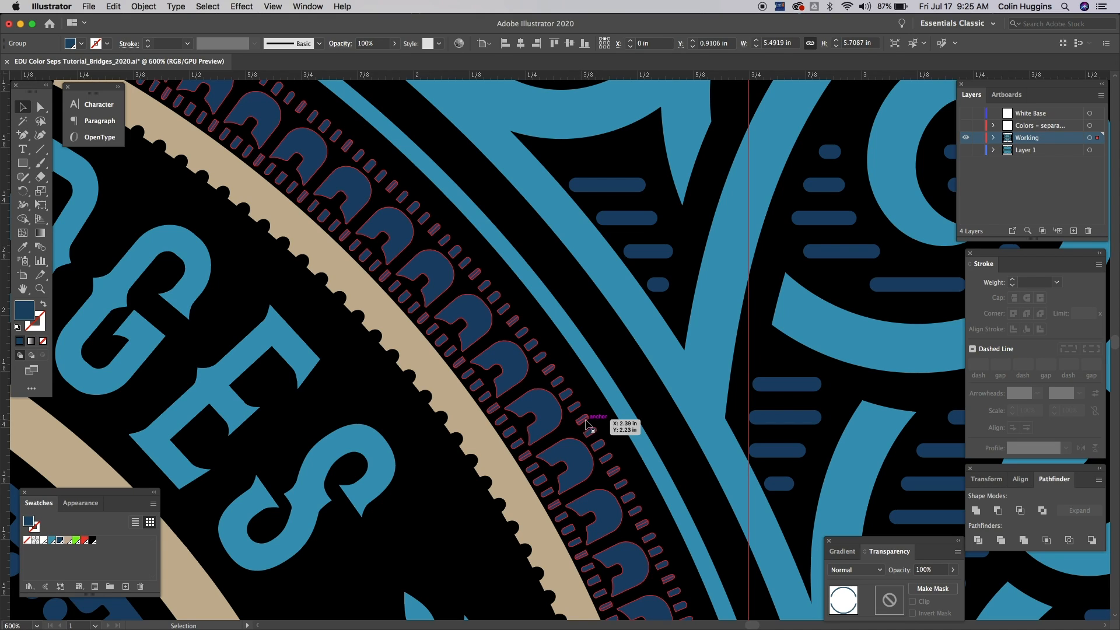
key("a")
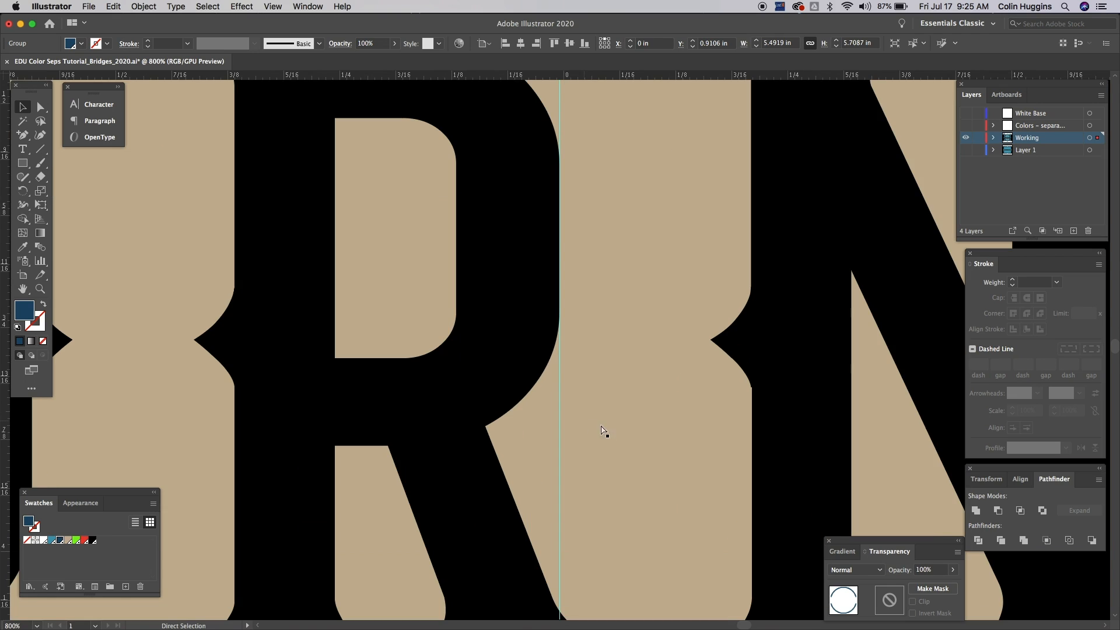
key("v")
key("super+equal")
left_click(824, 349)
left_click_drag(824, 349, 570, 360)
left_click_drag(841, 303, 601, 410)
left_click_drag(880, 290, 345, 410)
left_click_drag(757, 227, 608, 453)
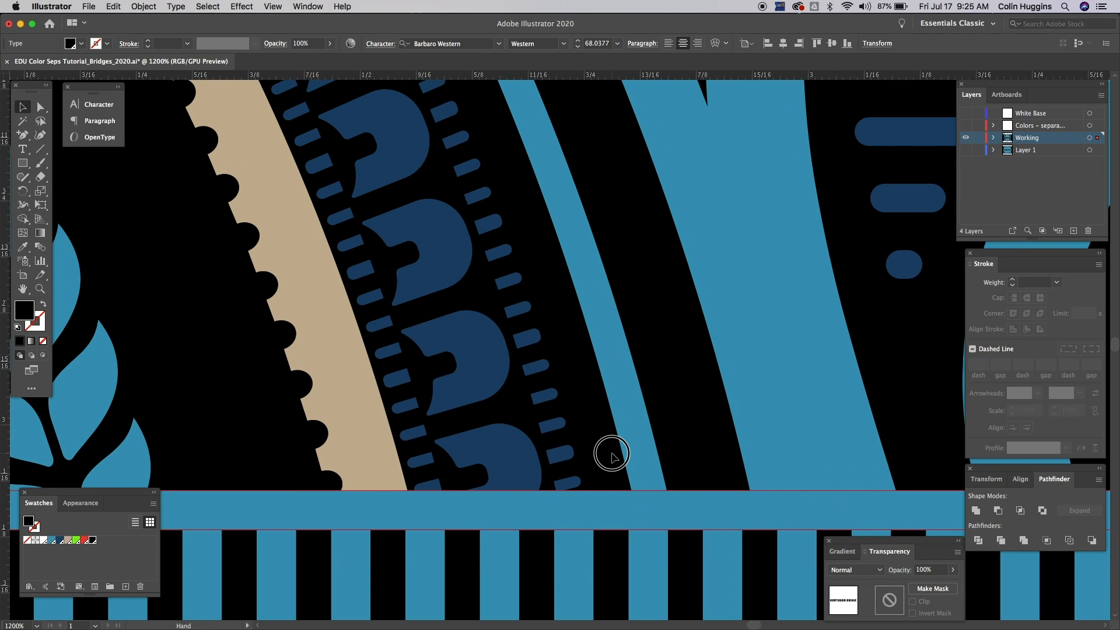
key("super+shift+a")
left_click_drag(587, 397, 650, 459)
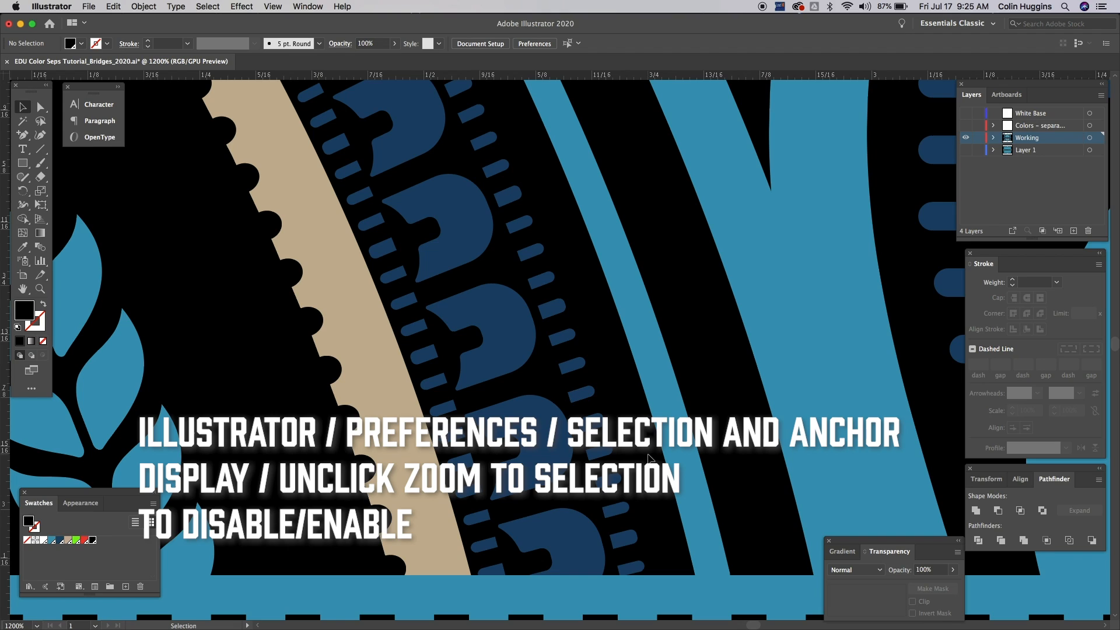
Step: Try a white 0.25 pt stroke on the dark blue outer ring, and remove it
left_click(583, 398)
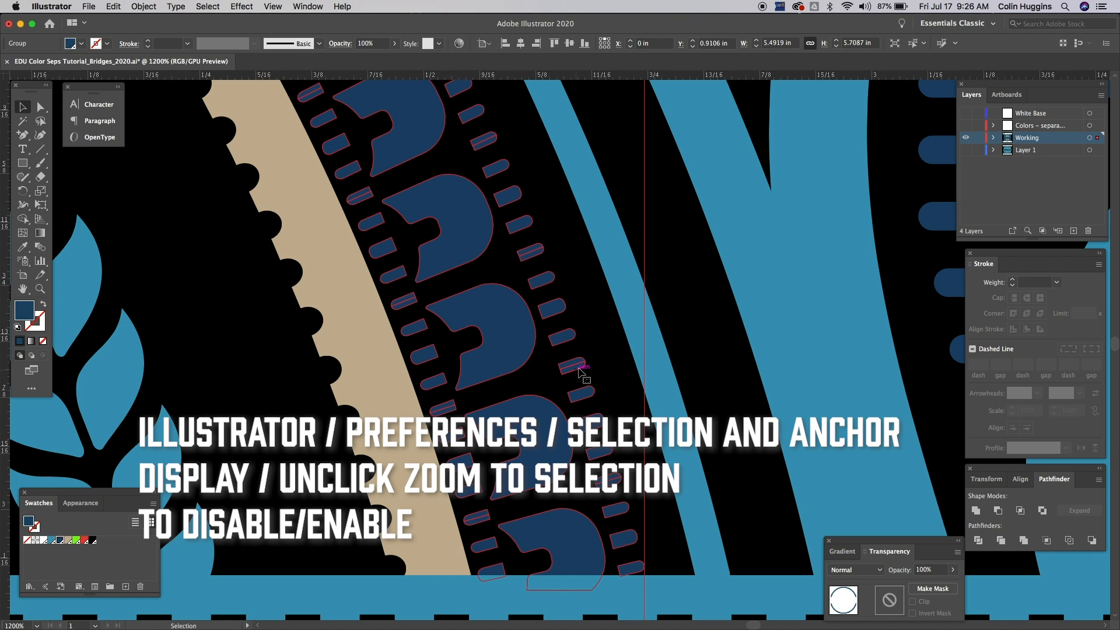
key("x")
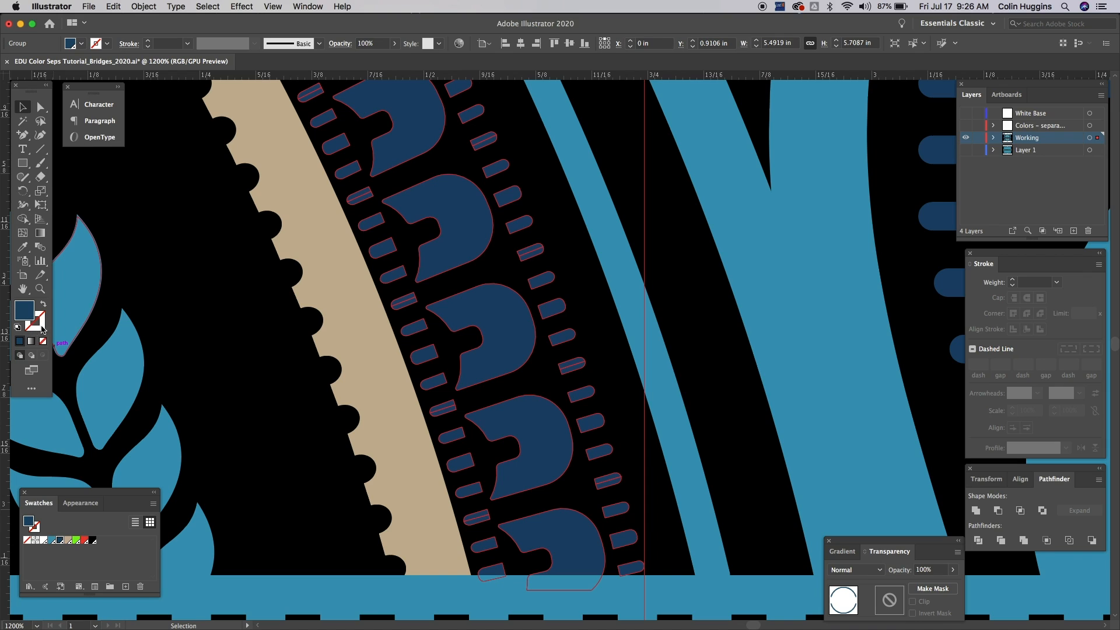
left_click(41, 542)
left_click(1056, 282)
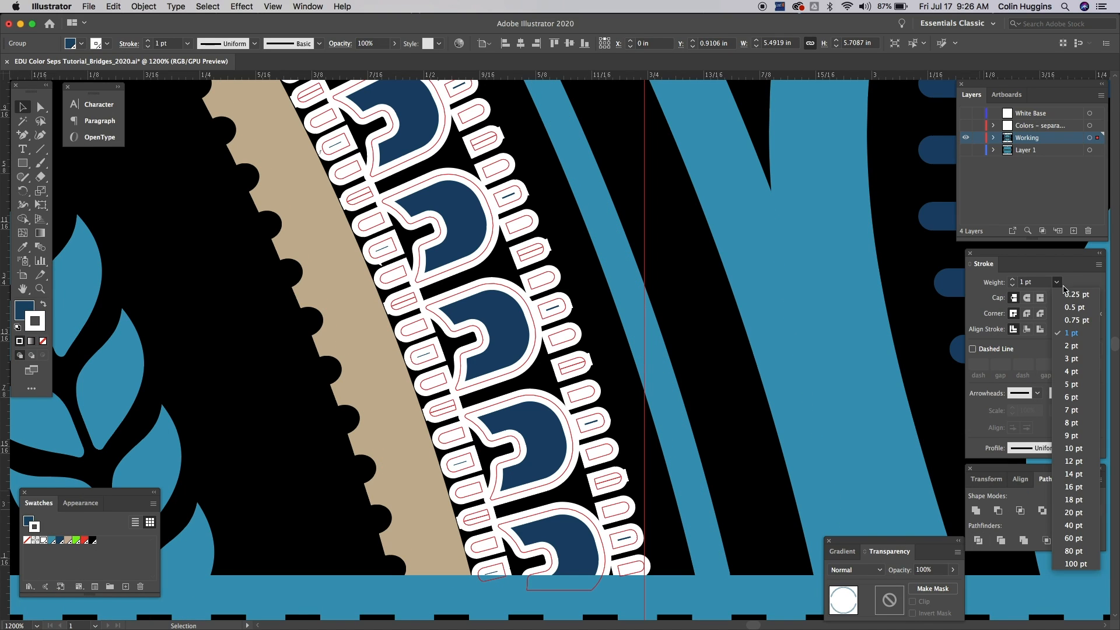
left_click(1075, 295)
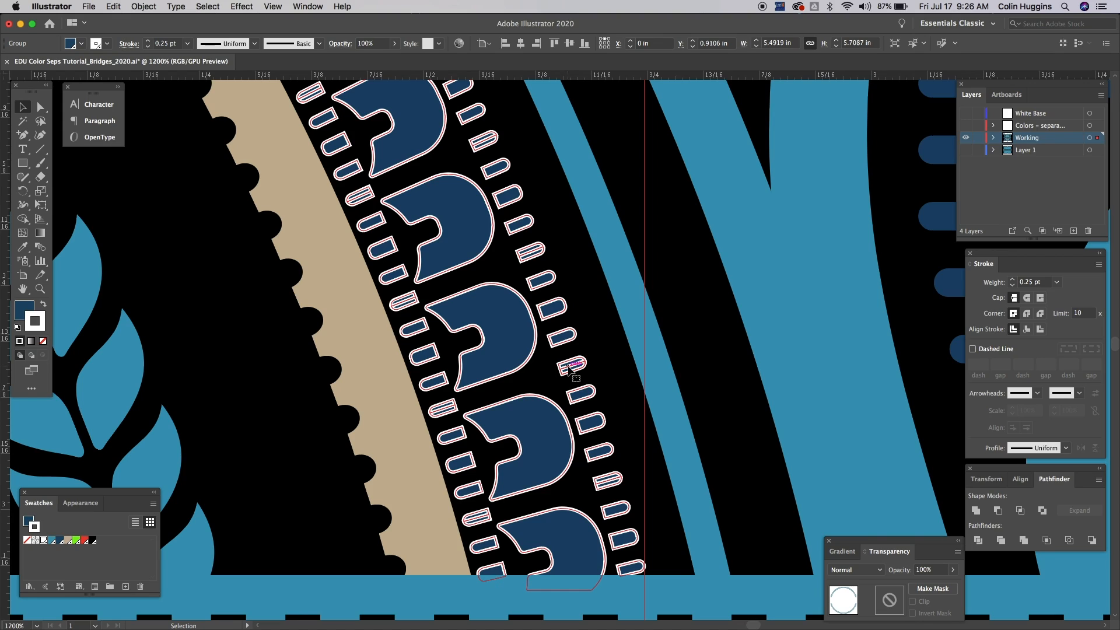
left_click(44, 344)
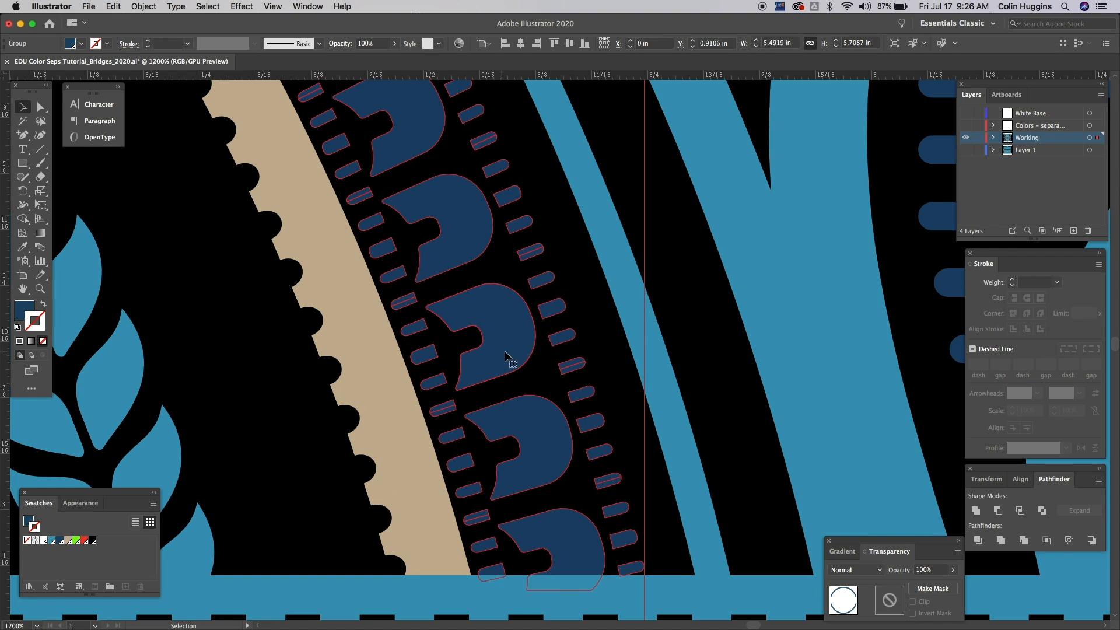
Step: Unite the overlapping shapes of the dark blue outer ring and deselect it
left_click(976, 512)
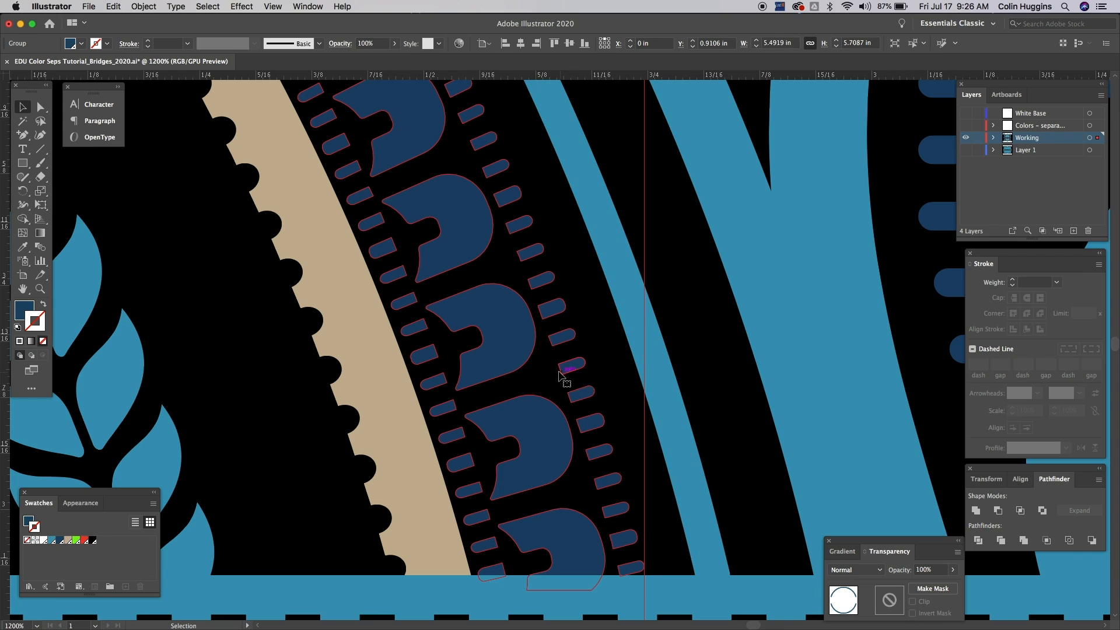
left_click(607, 372)
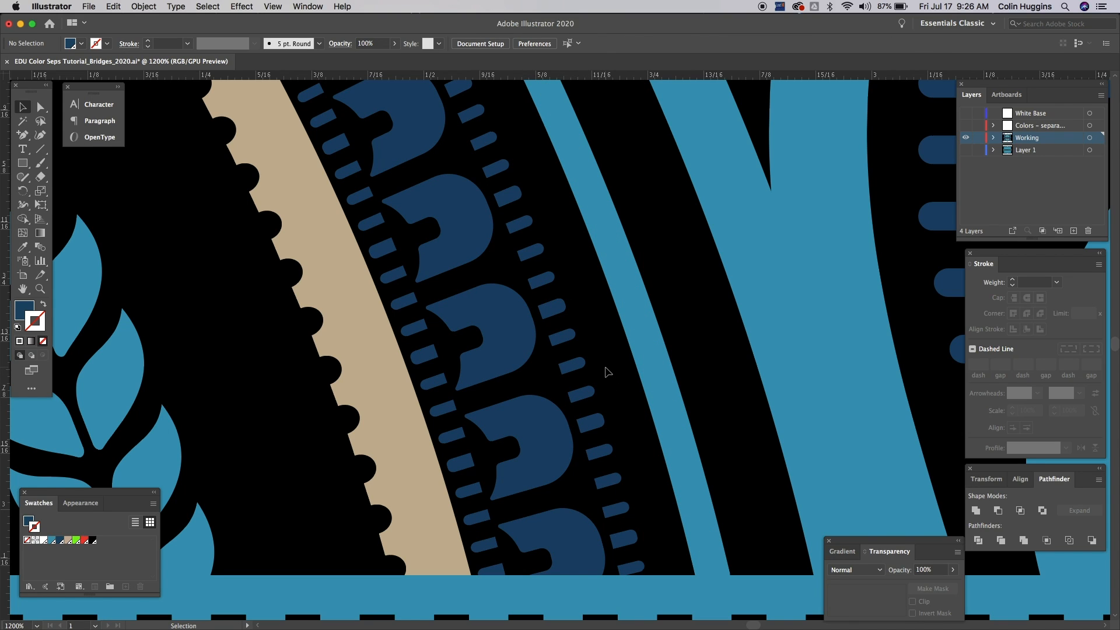
Step: Fill the dark blue outer ring with the red swatch and deselect it
key("super+minus")
key("super+minus")
key("super+minus")
left_click_drag(581, 319, 731, 386)
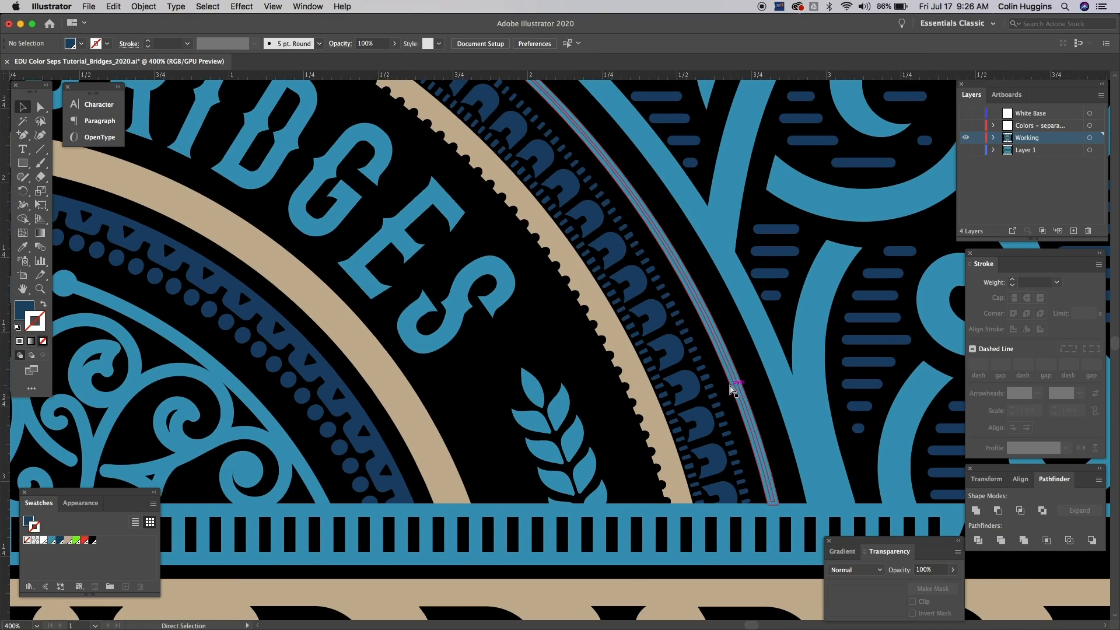
key("super+minus")
key("super+minus")
key("super+minus")
key("super+minus")
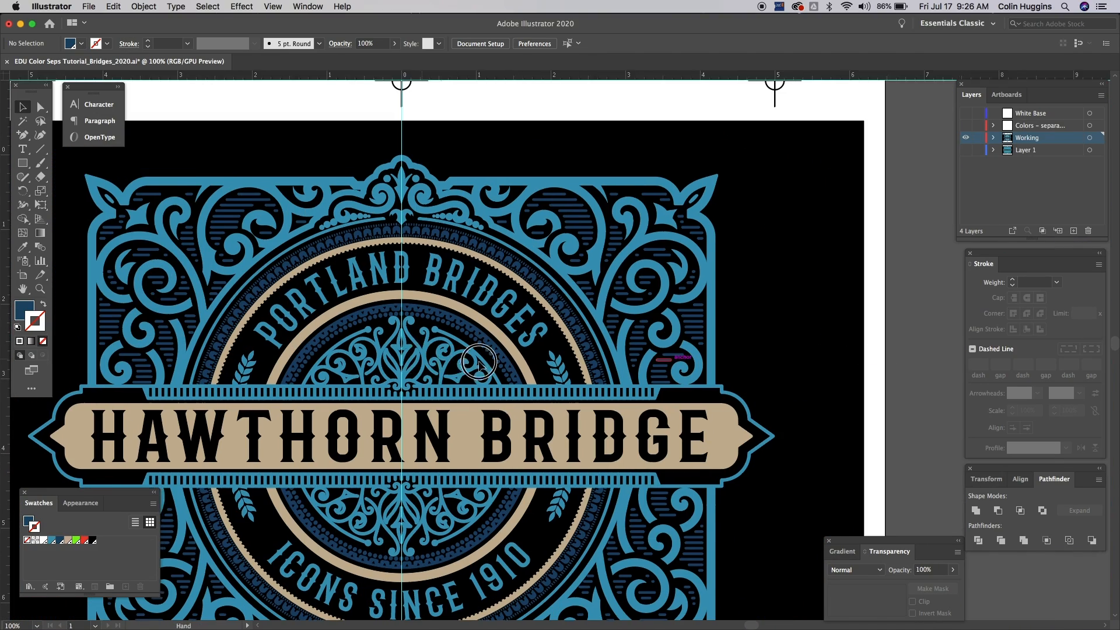
key("super+minus")
key("super+plus")
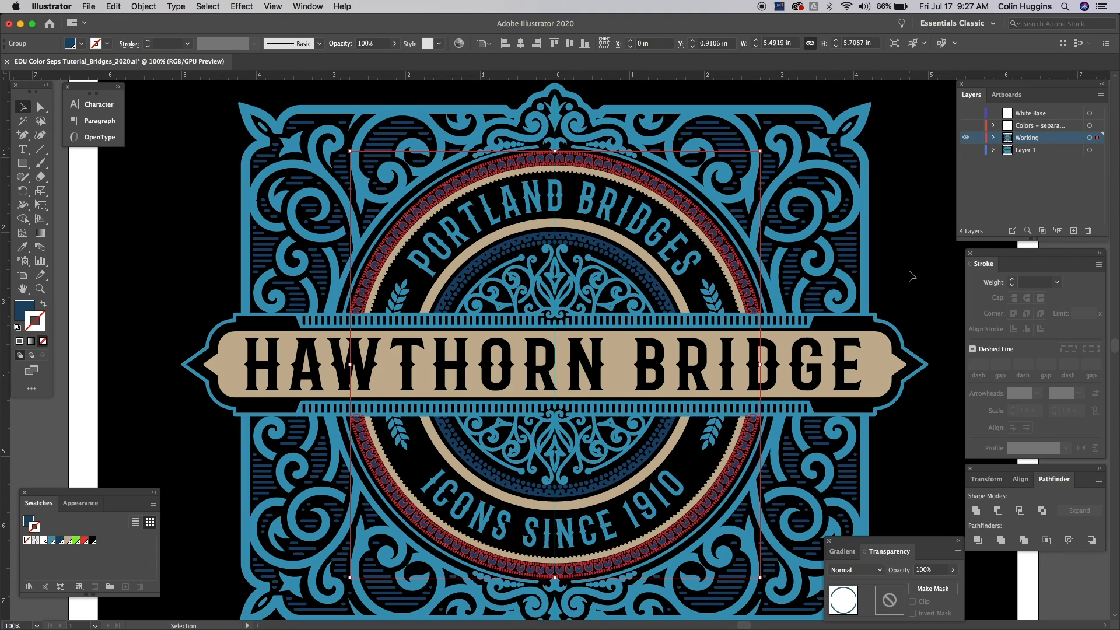
left_click(19, 341)
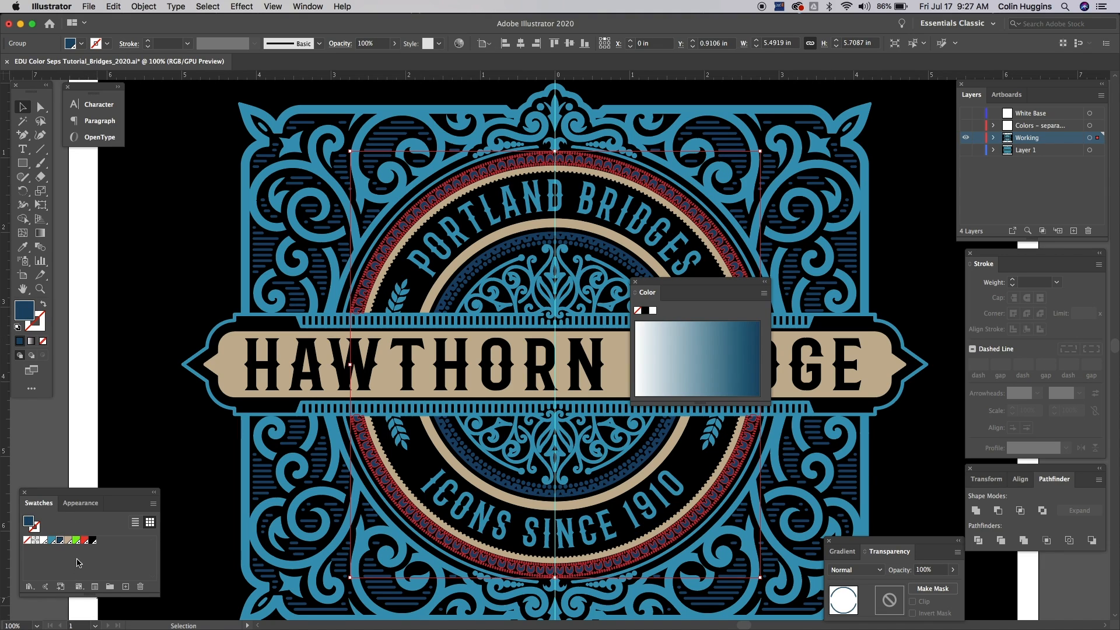
left_click_drag(635, 276, 678, 496)
left_click(678, 493)
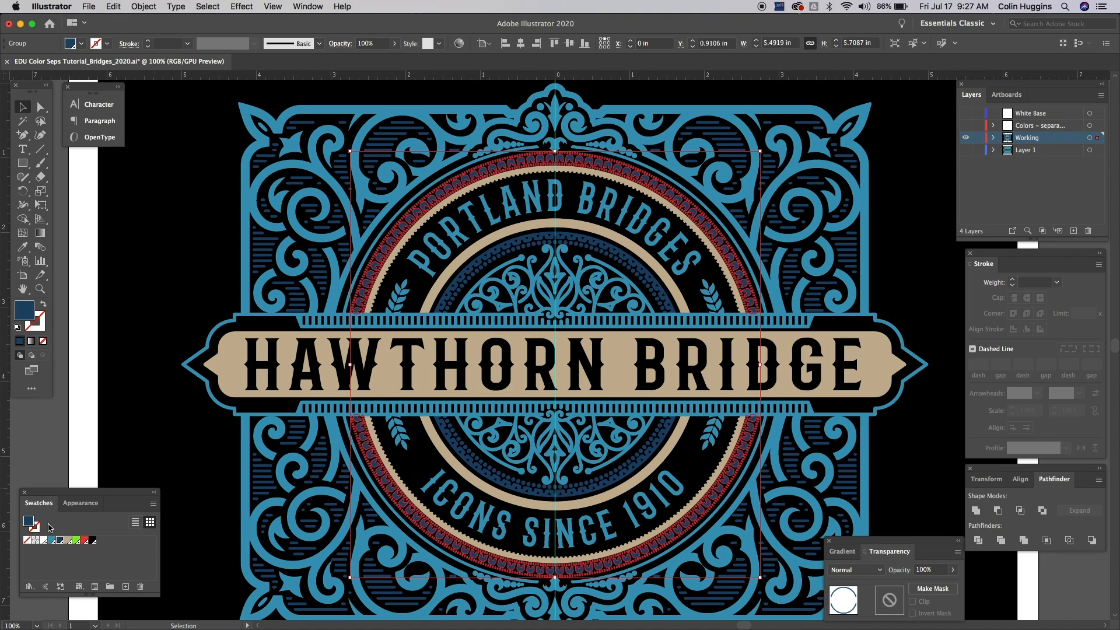
left_click(85, 541)
left_click(88, 338)
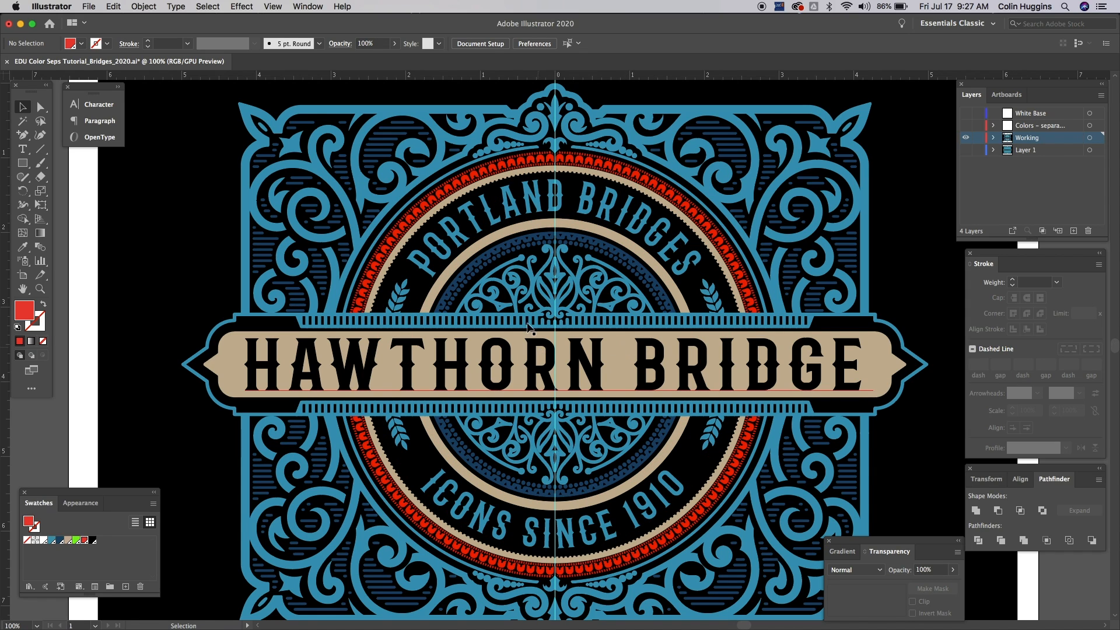
Step: Select the job information text above the artwork to review it, and deselect it
left_click_drag(502, 220, 476, 417)
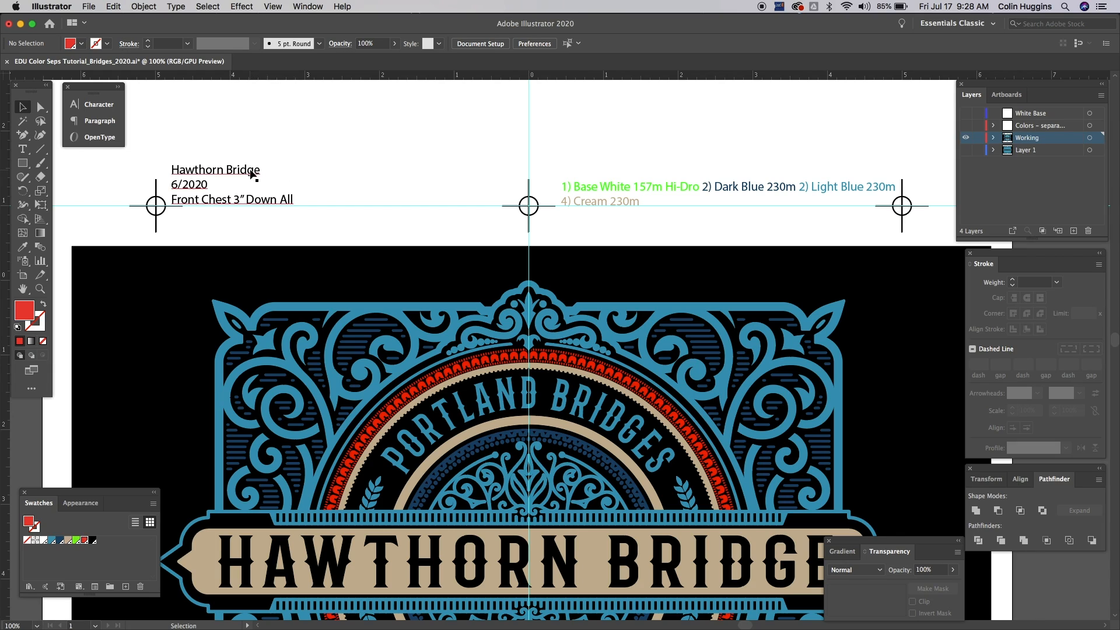
left_click(252, 174)
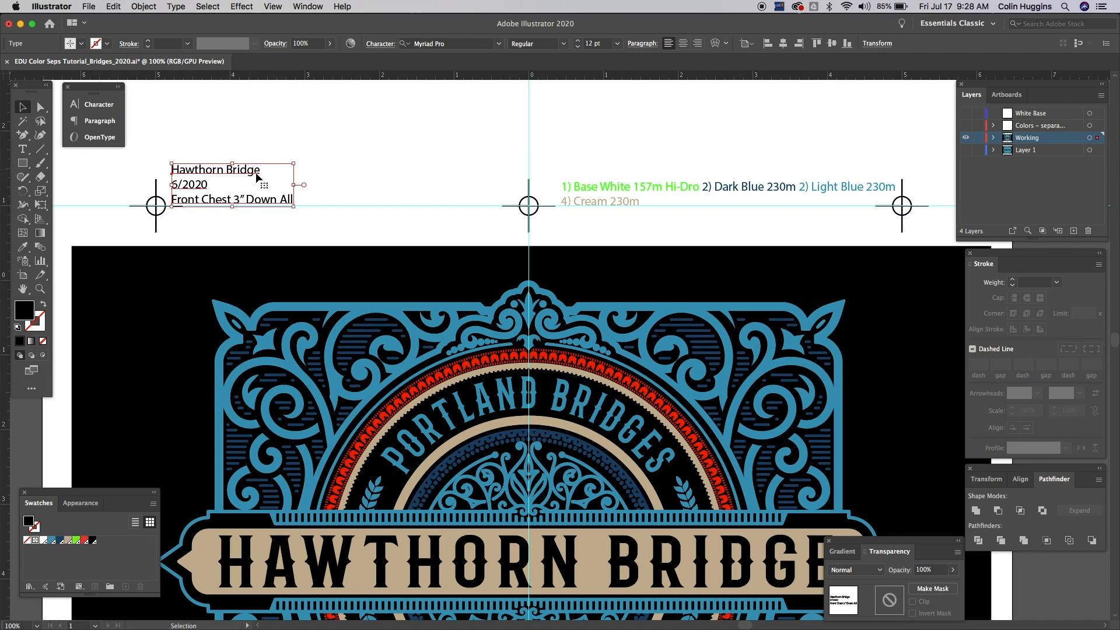
left_click(255, 180)
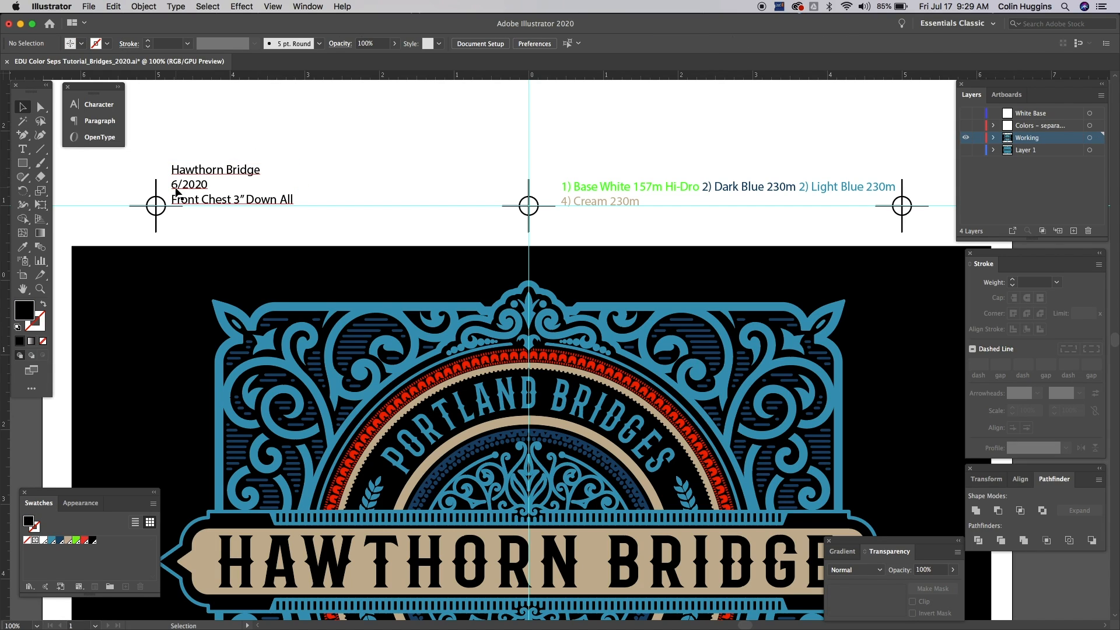
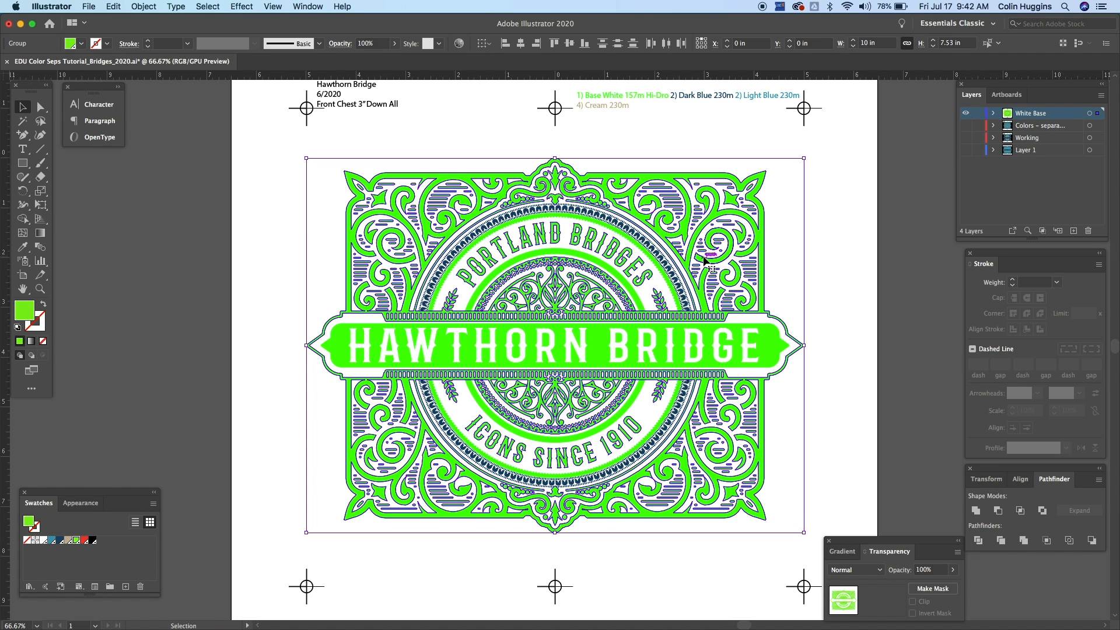
Step: Deselect the green base artwork on the White Base layer
left_click(796, 221)
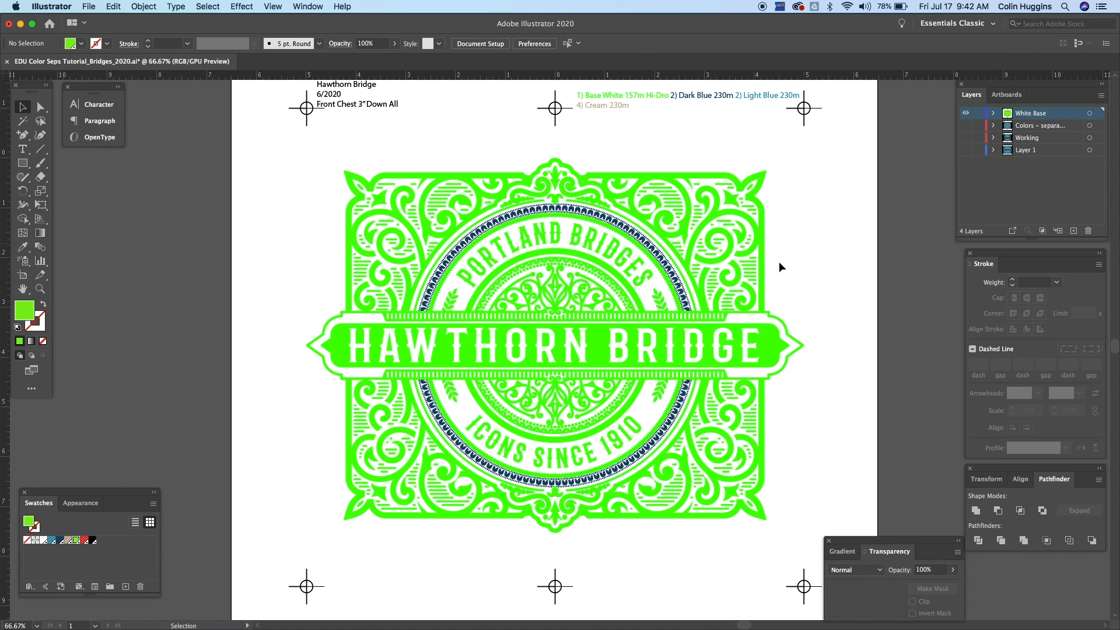
Step: Group the green base artwork together, leaving out the dark blue outer ring
left_click_drag(786, 256, 439, 512)
left_click(679, 284, "shift")
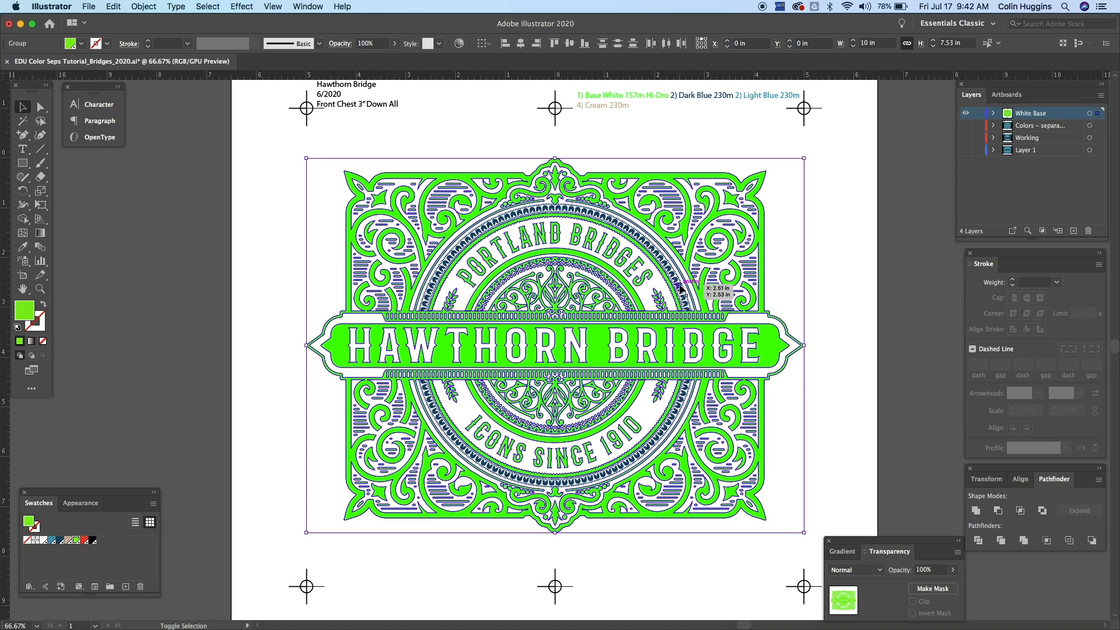
key("super+g")
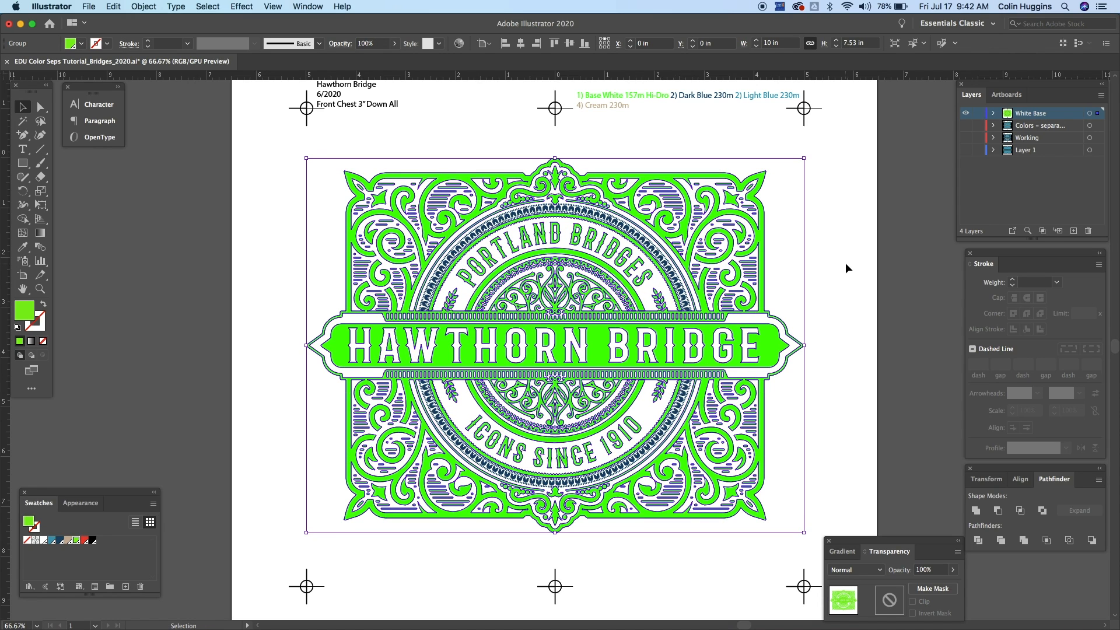
Step: Unite the grouped green base shapes on the White Base layer
key("super+=")
key("super+=")
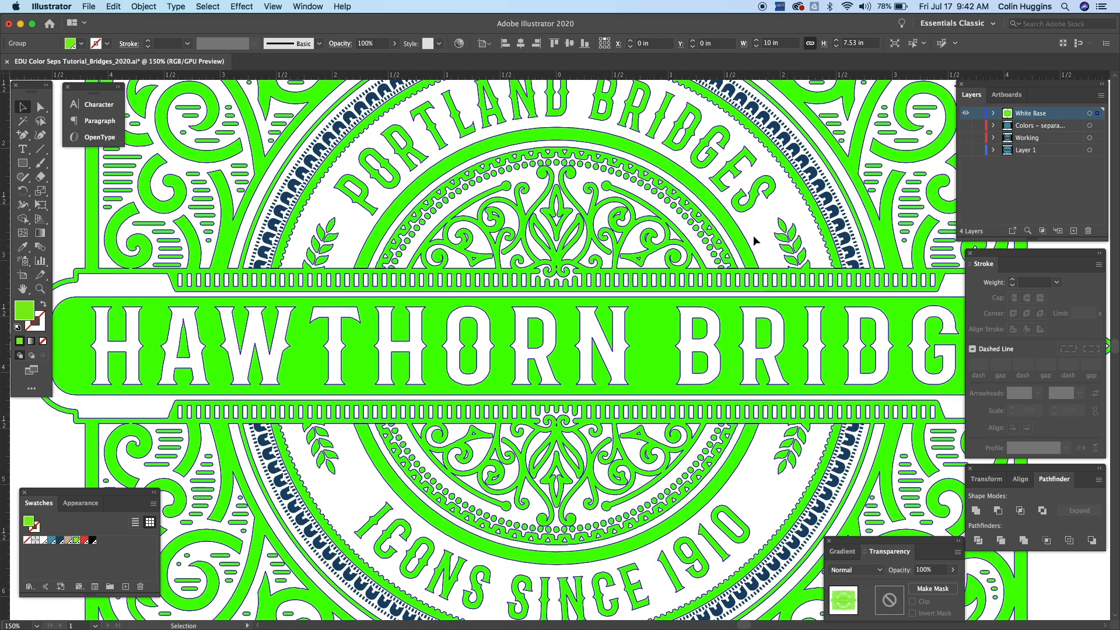
key("super+=")
key("super+=")
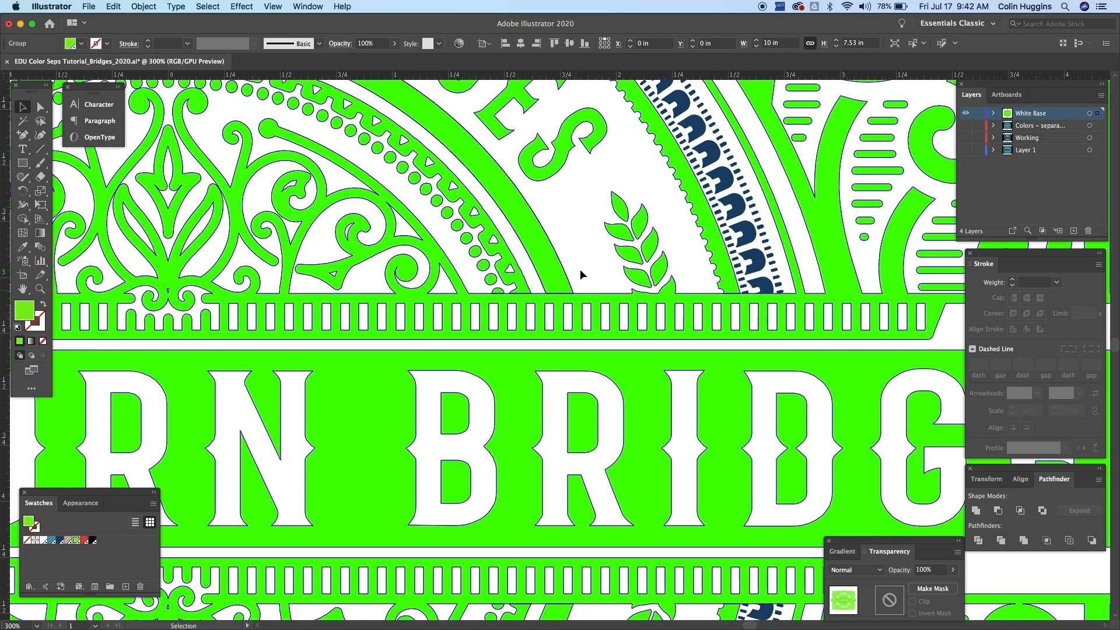
left_click(977, 512)
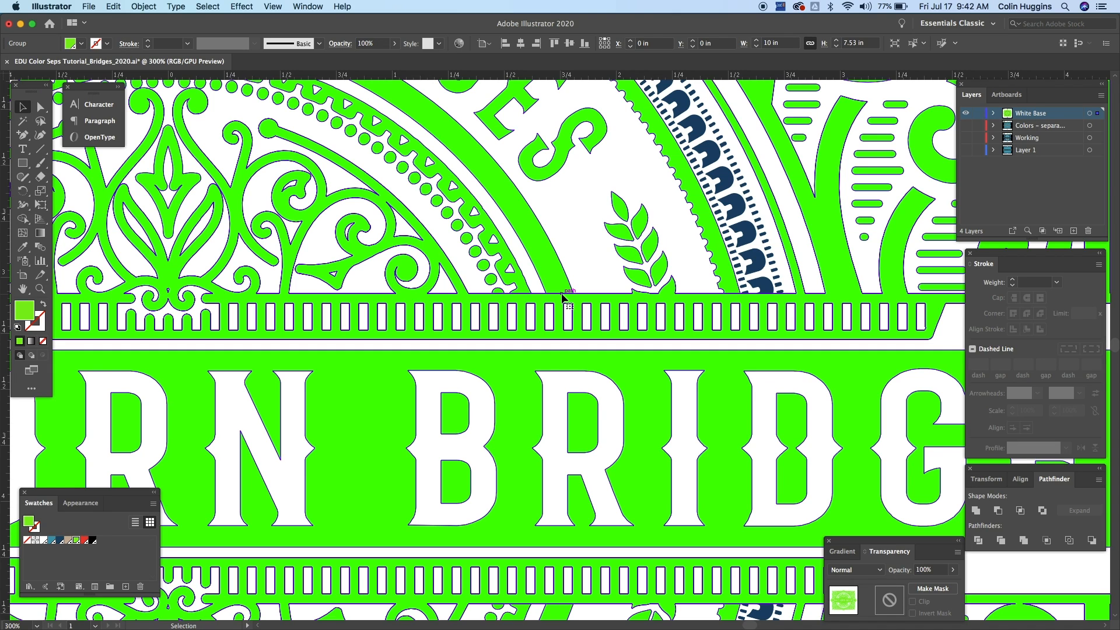
Step: Try a black stroke on the green base artwork, and remove the stroke again
left_click(37, 327)
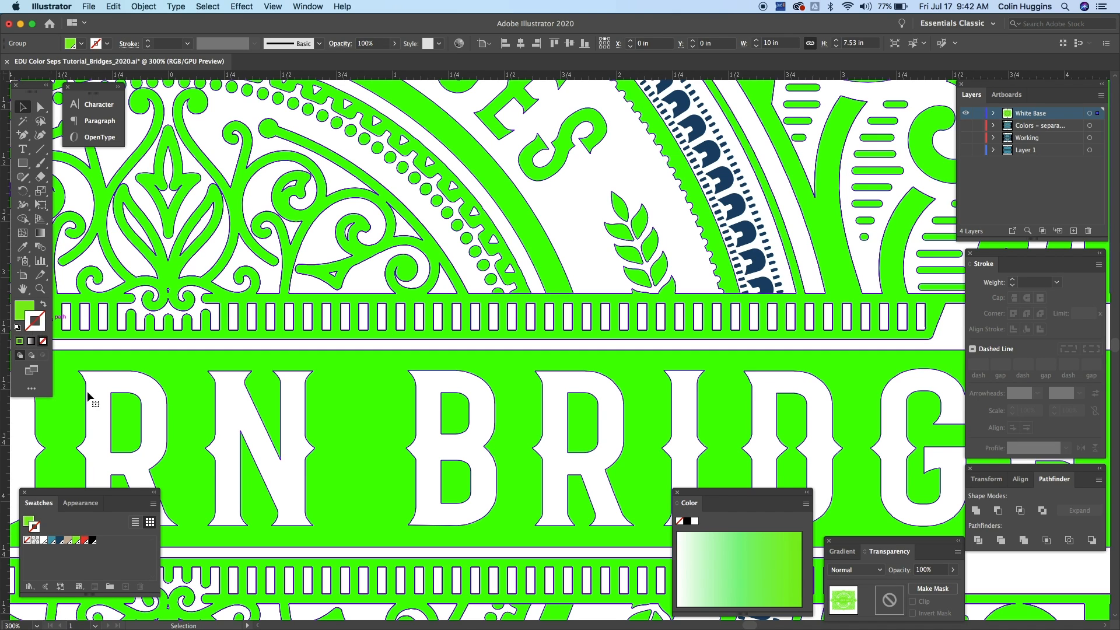
left_click(92, 541)
left_click(567, 206)
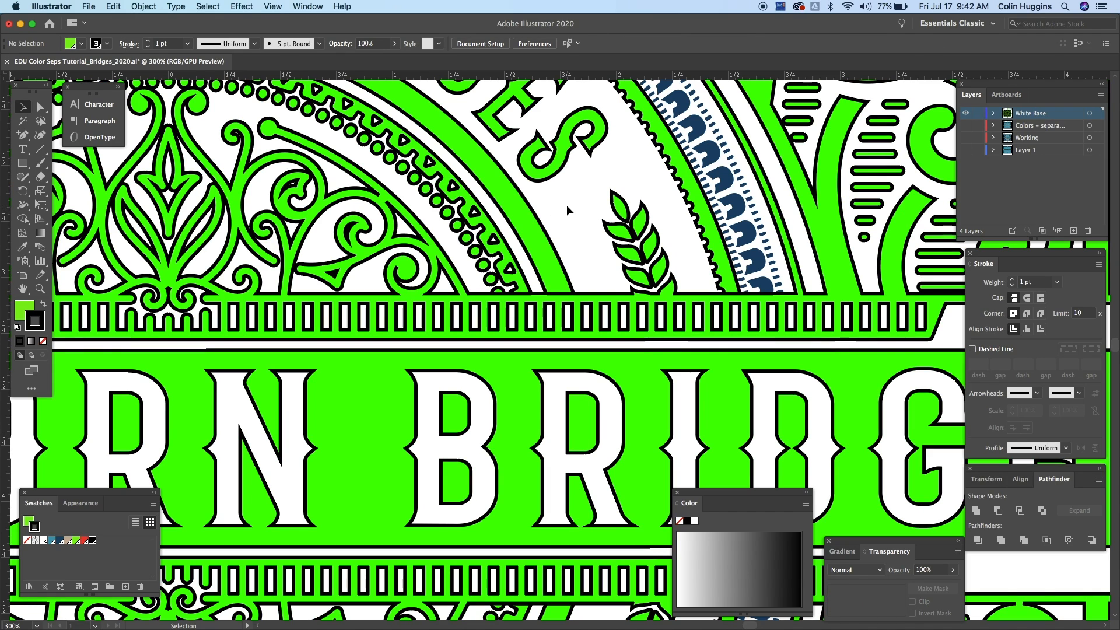
left_click(385, 471)
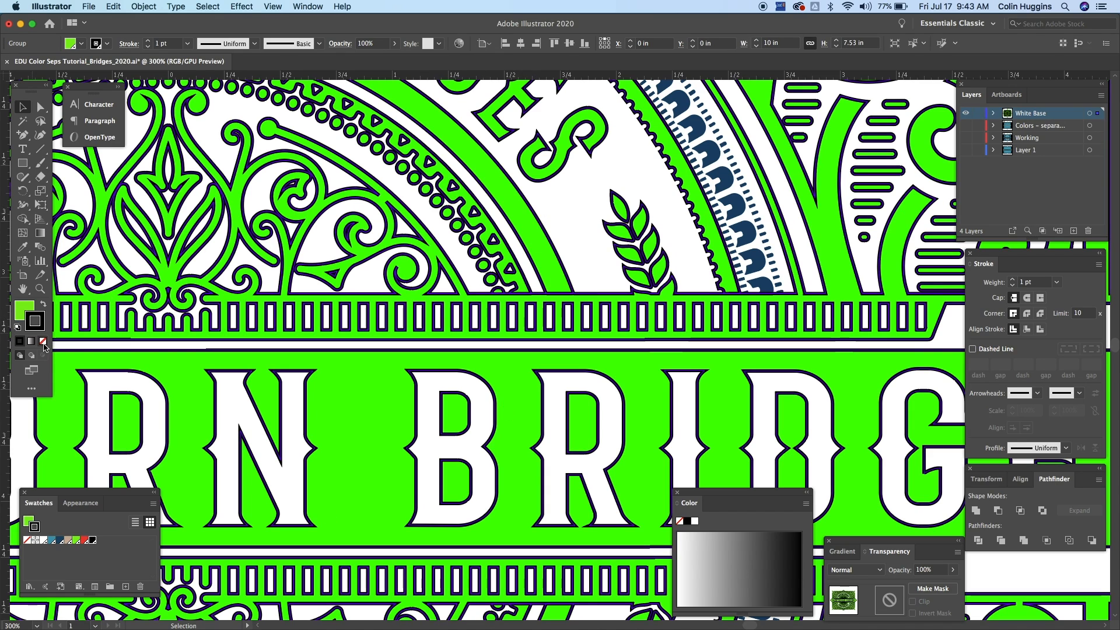
left_click(42, 343)
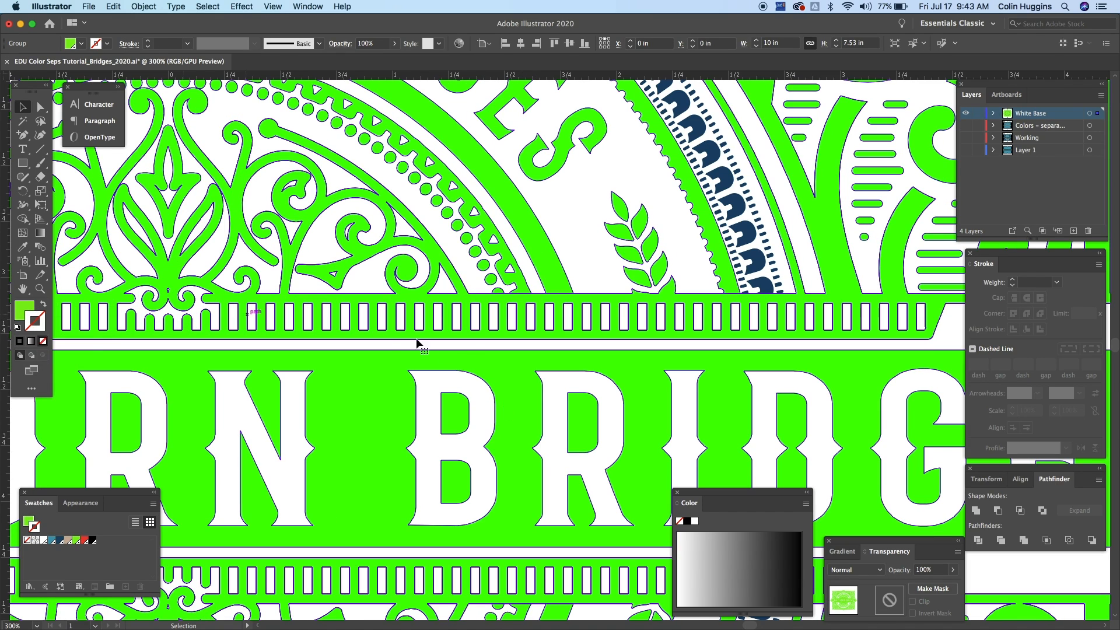
Step: Unite the green base shapes again, give them a black stroke, and deselect them
left_click(976, 511)
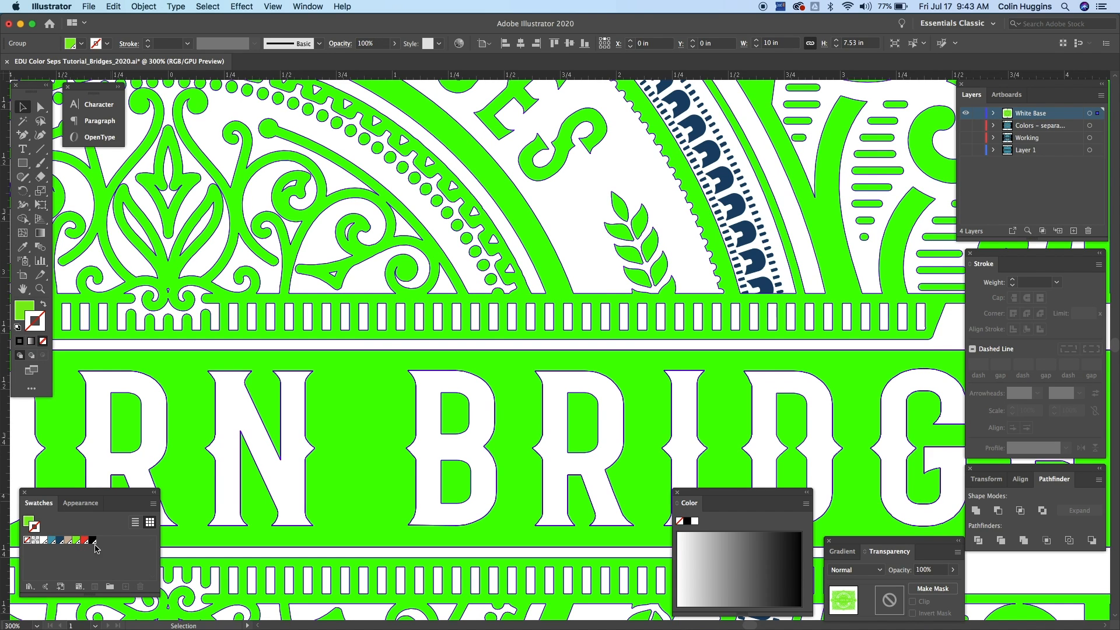
left_click(572, 216)
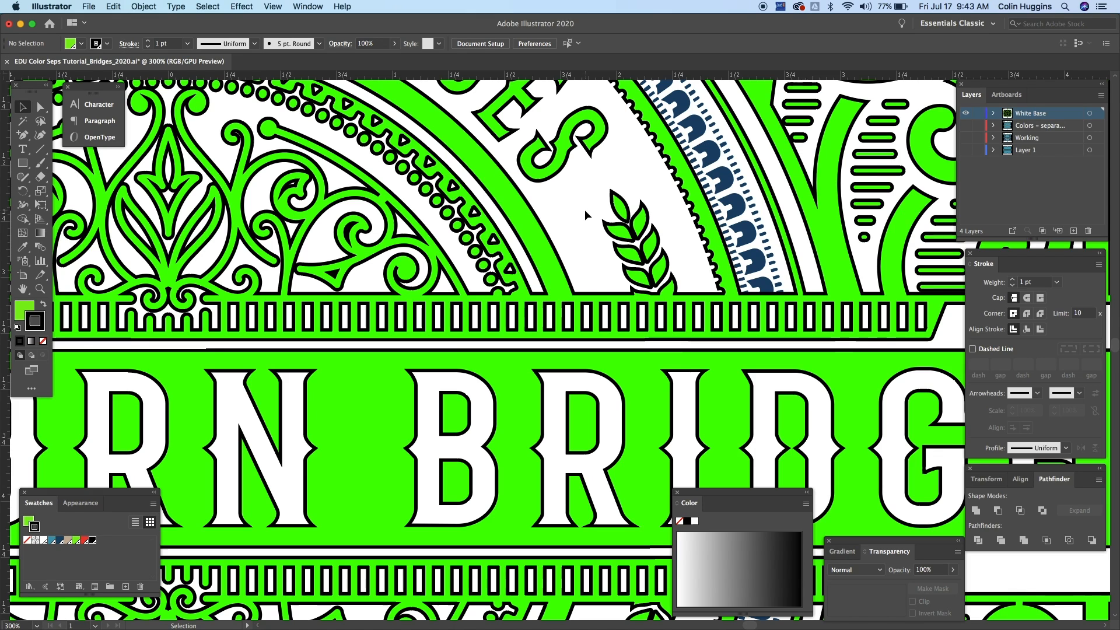
Step: Compare the stroked white base with the Colors layer around the upper scrollwork by toggling both layers' visibility
left_click_drag(628, 155, 442, 446)
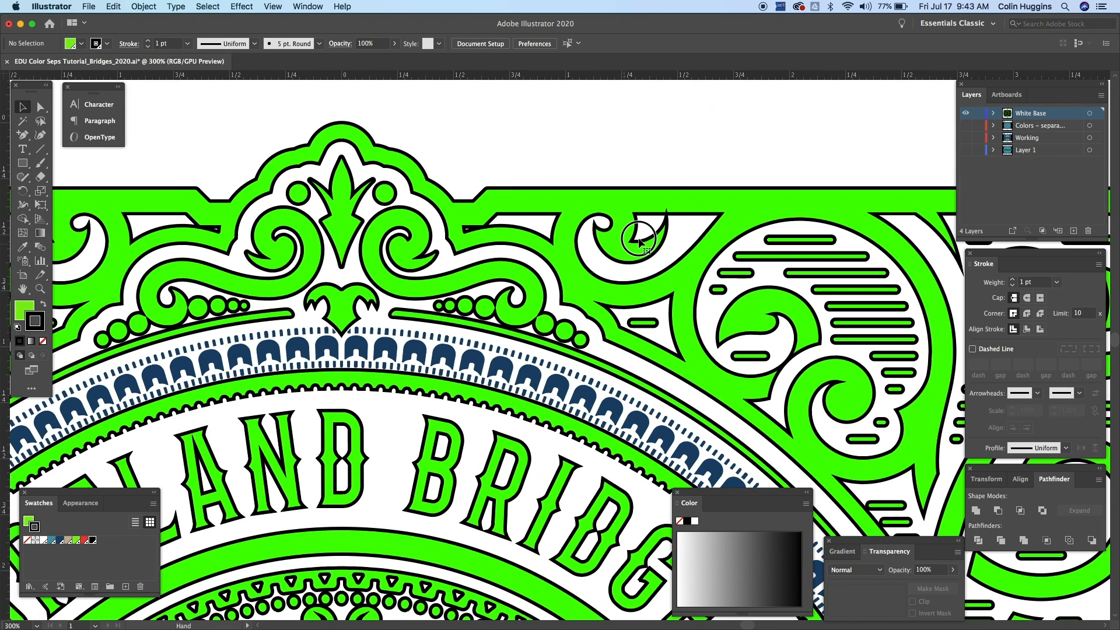
left_click_drag(645, 230, 650, 178)
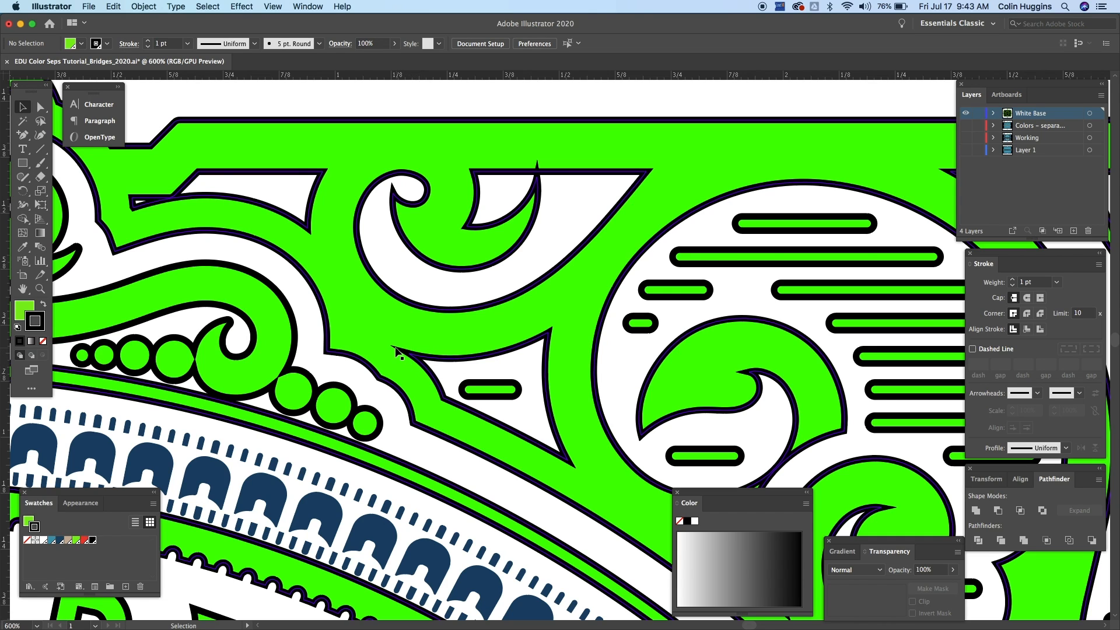
left_click(966, 113)
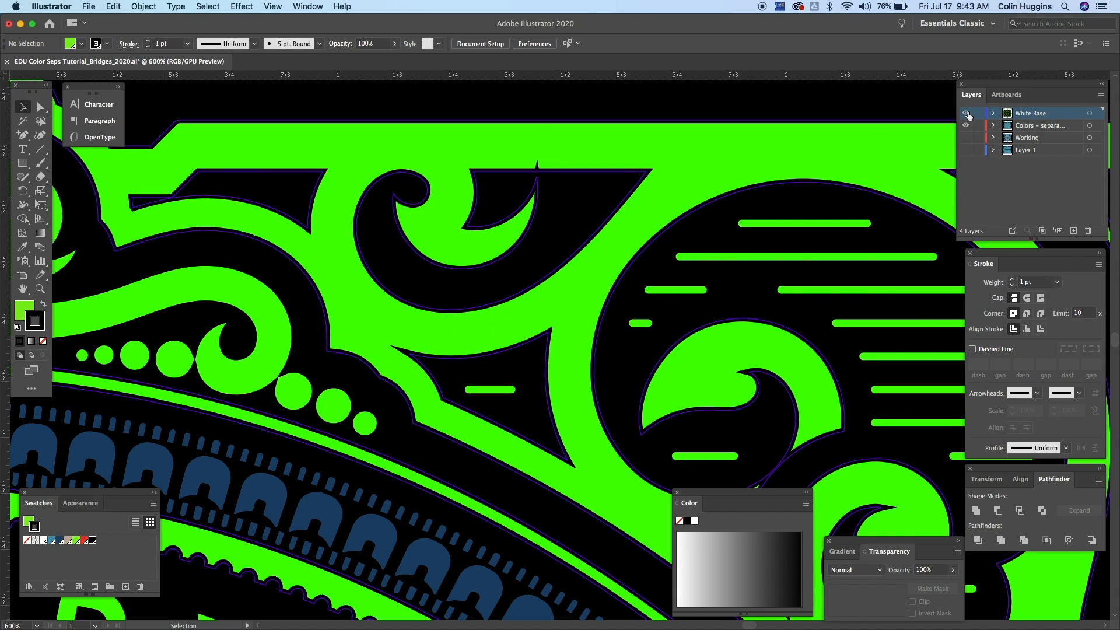
left_click(966, 113)
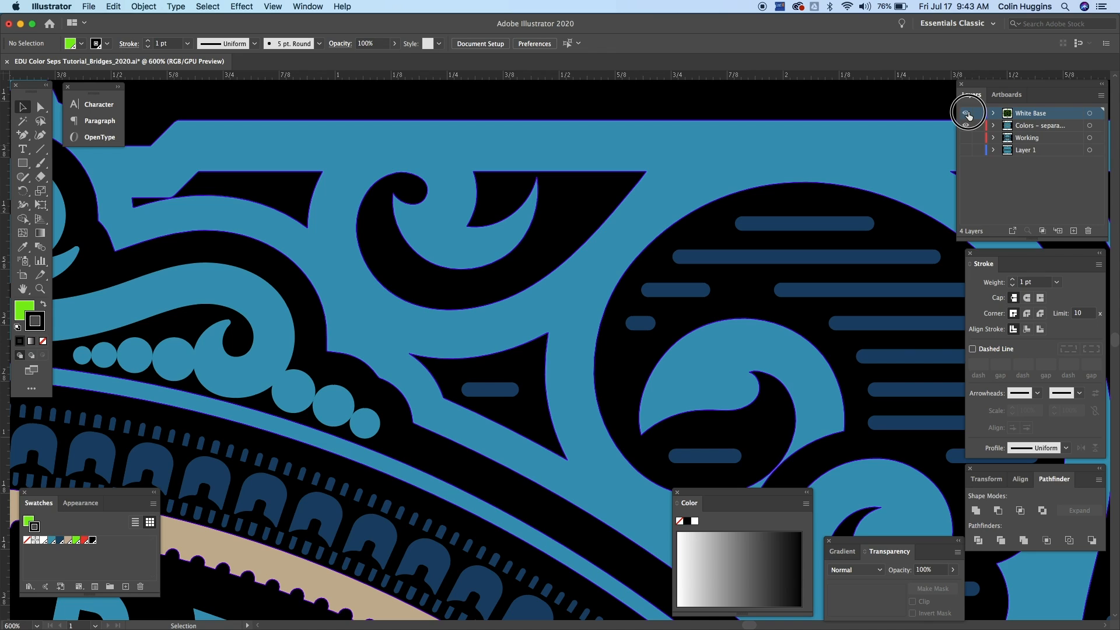
left_click(967, 113)
left_click(966, 124)
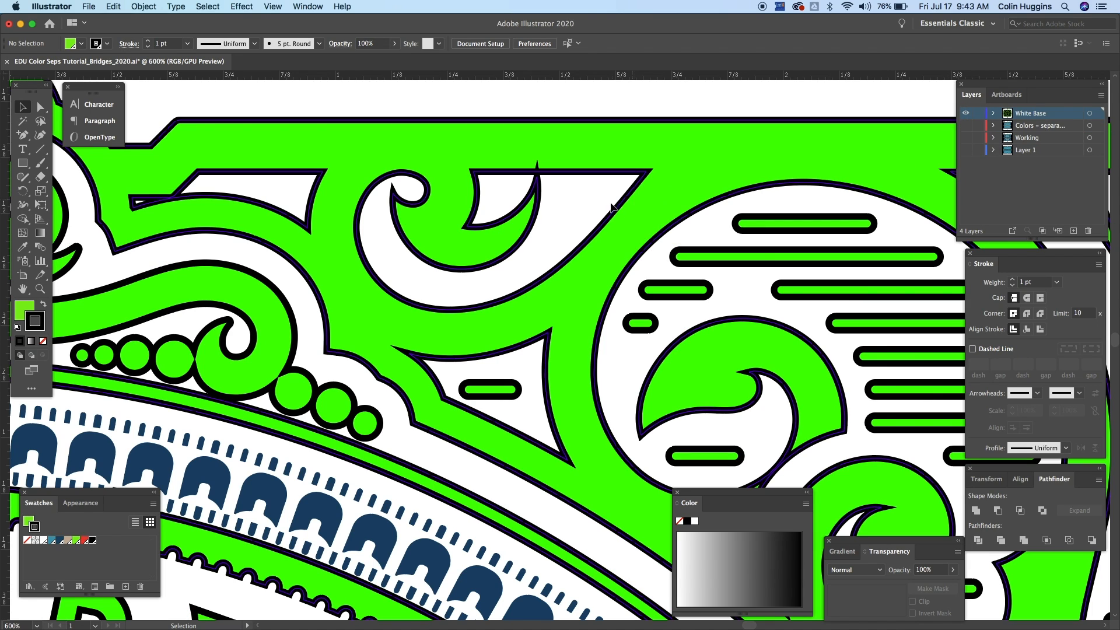
Step: Set the green base artwork's black stroke weight to 0.5 pt
left_click(527, 199)
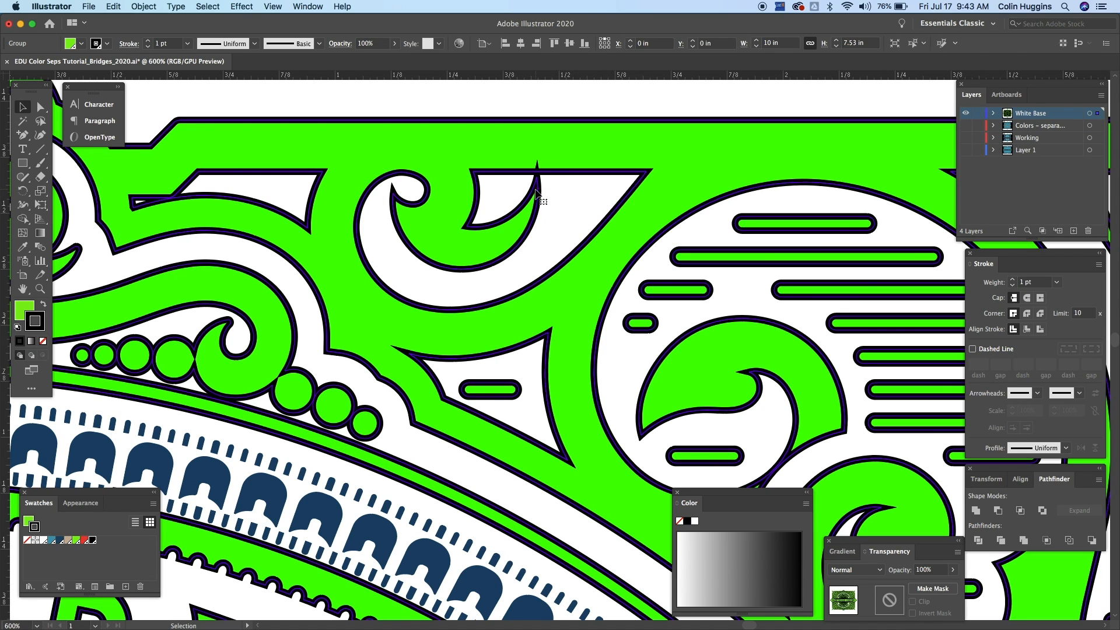
left_click(1057, 282)
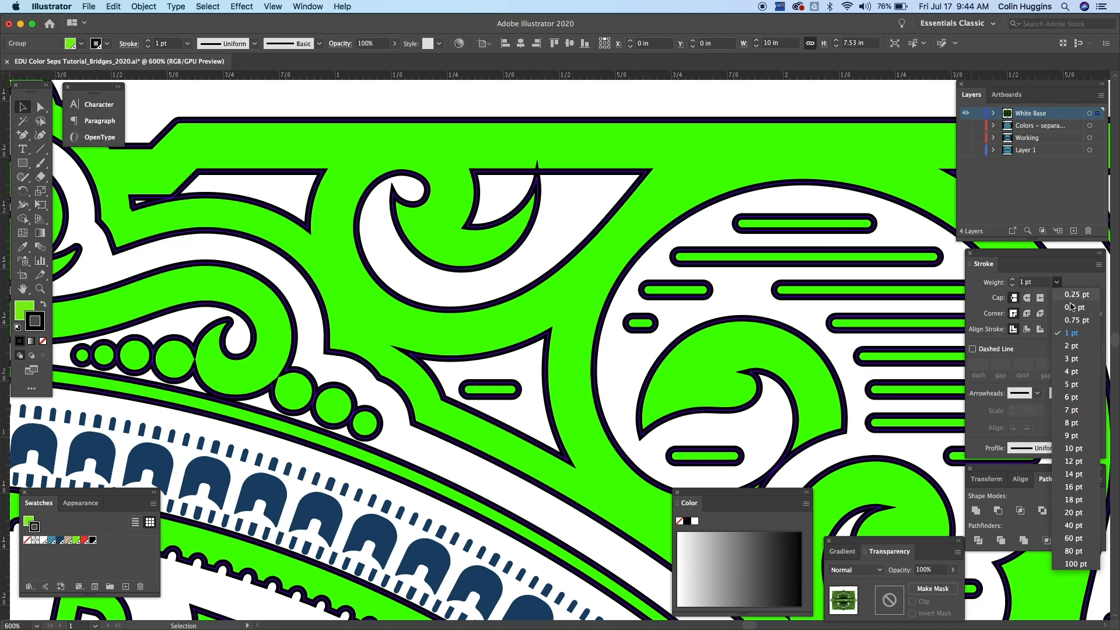
left_click(1072, 309)
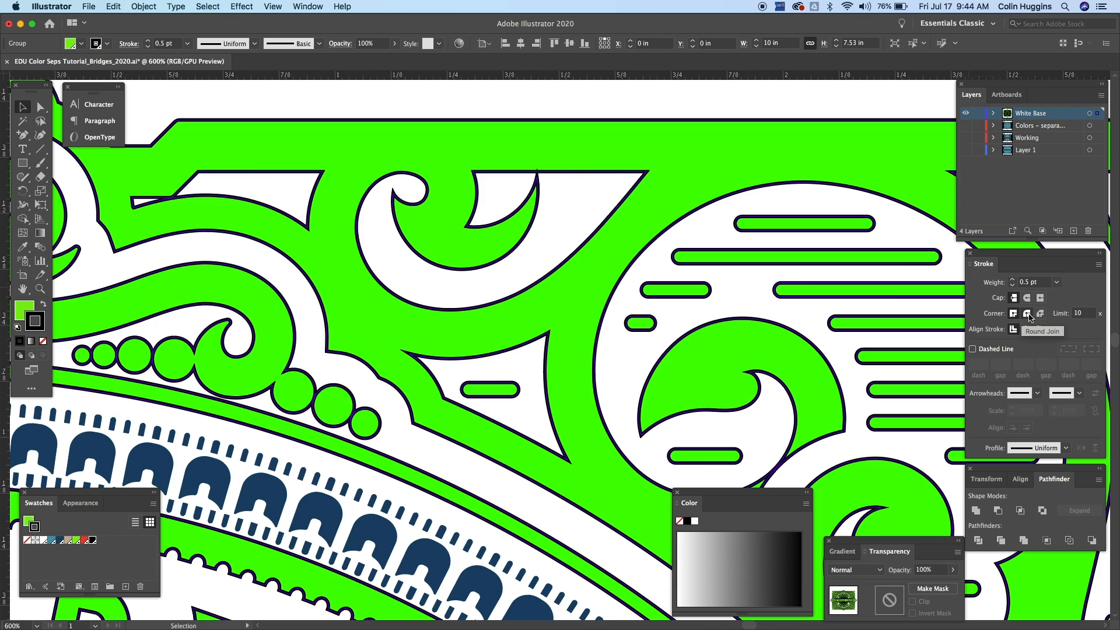
Step: Try round and miter corner joins on the base artwork's stroke, checking the corners of the lettering
left_click(1028, 315)
left_click(1014, 315)
left_click(1028, 315)
left_click(631, 371)
left_click_drag(538, 458, 680, 164)
mouse_move(492, 418)
left_mouse_down()
mouse_move(588, 168)
mouse_move(588, 196)
left_mouse_up()
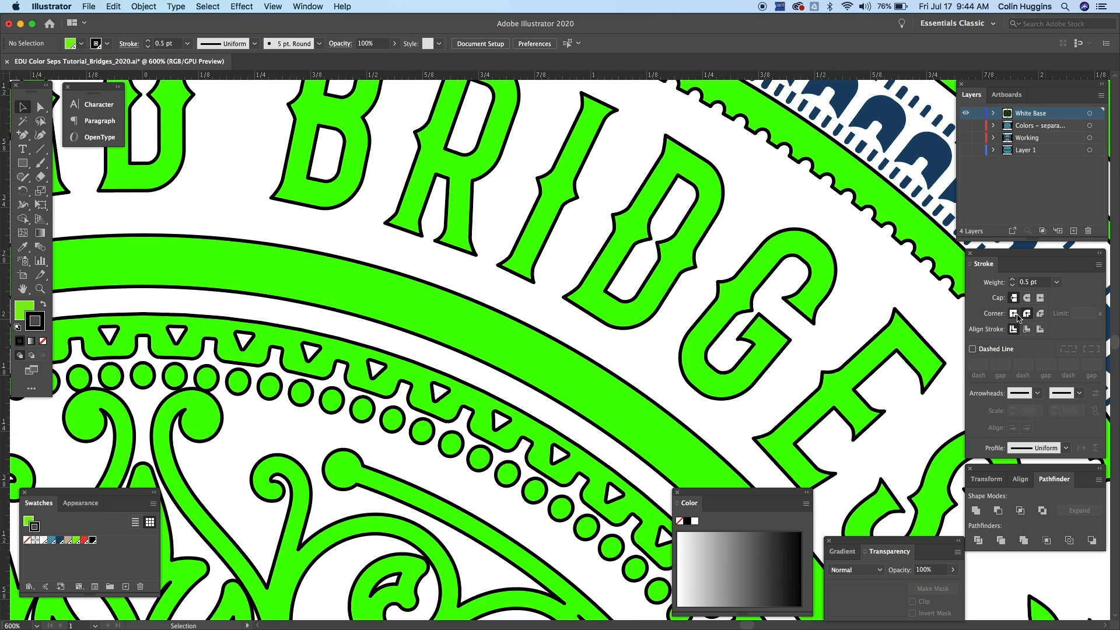
left_click(1016, 316)
left_click(702, 239)
left_click(1028, 315)
Step: Fill the dark blue outer ring on the White Base layer with the green base swatch
key("space")
left_click_drag(519, 479, 702, 144)
left_click_drag(556, 406, 545, 240)
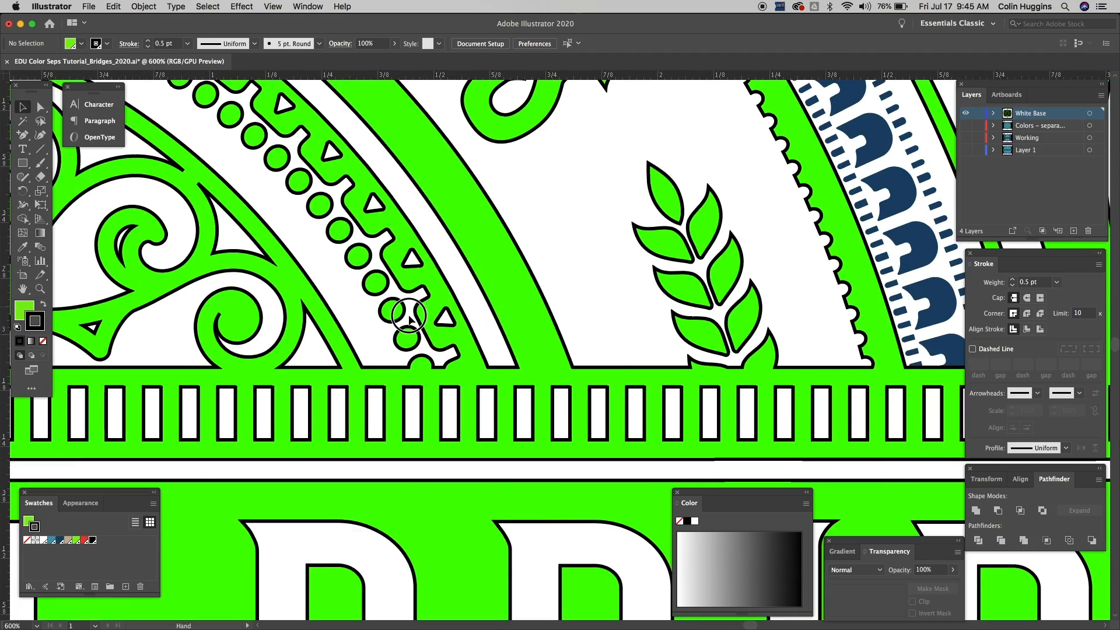
scroll(409, 315, "right", 5)
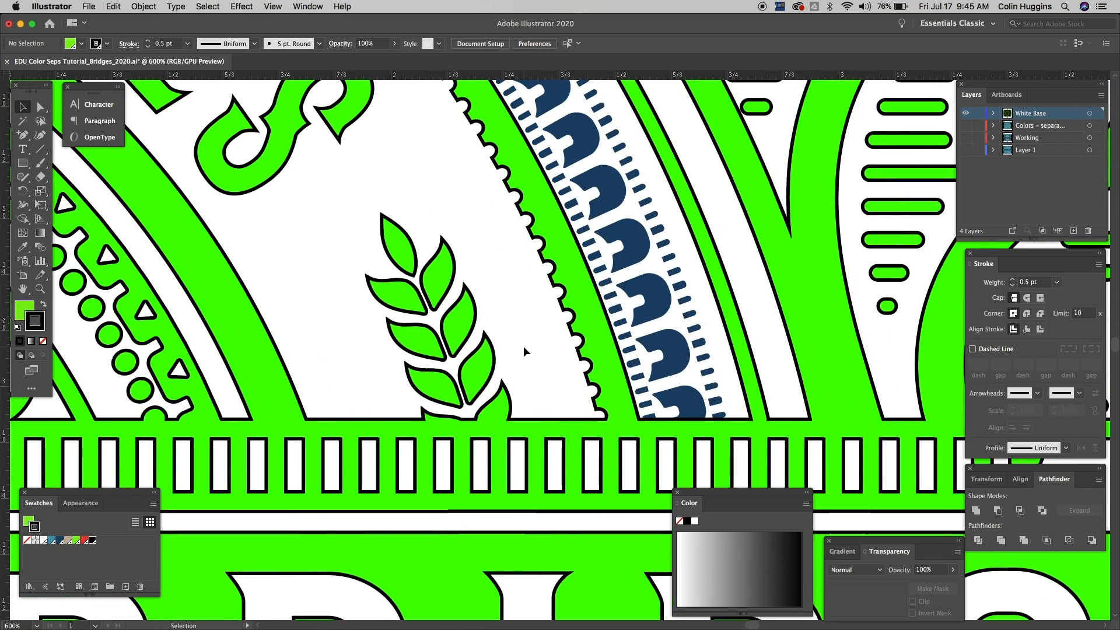
left_click(594, 425)
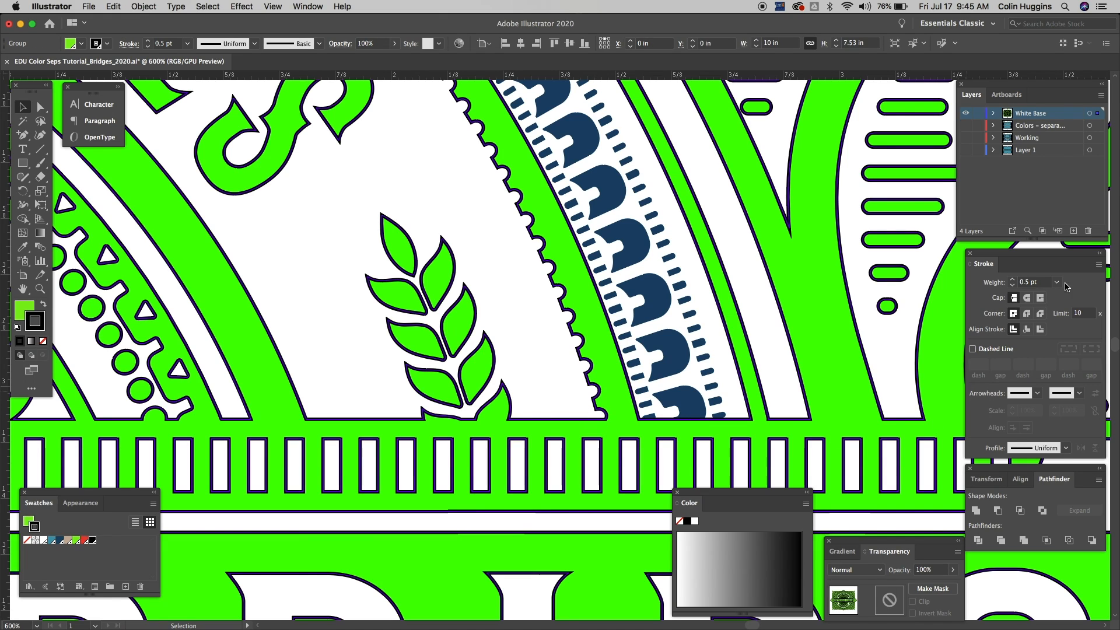
left_click(690, 409)
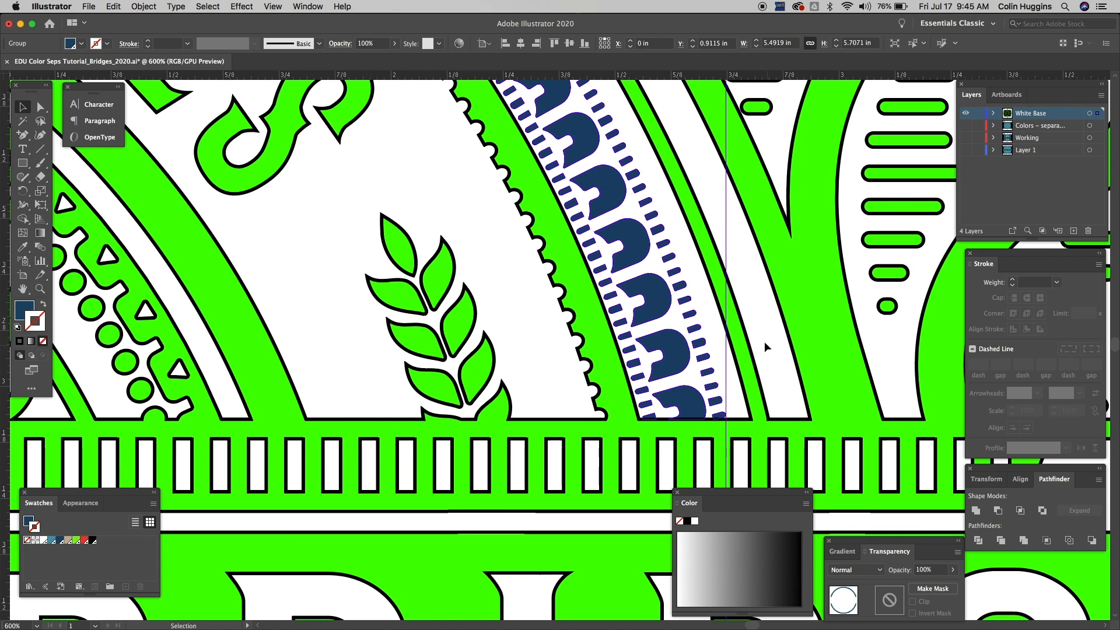
left_click(25, 308)
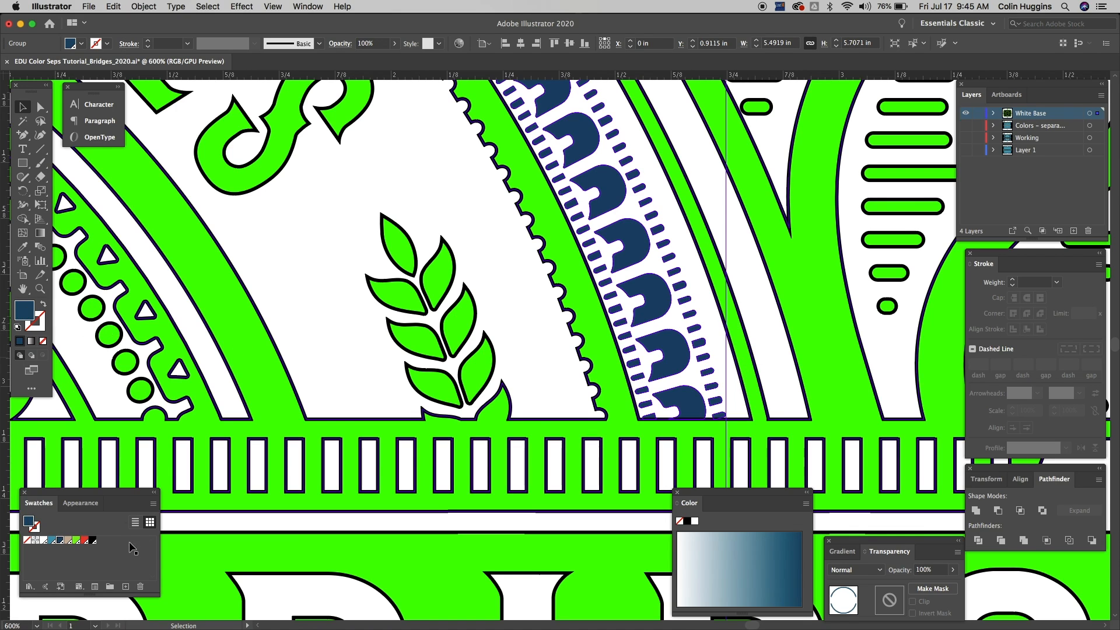
left_click(75, 541)
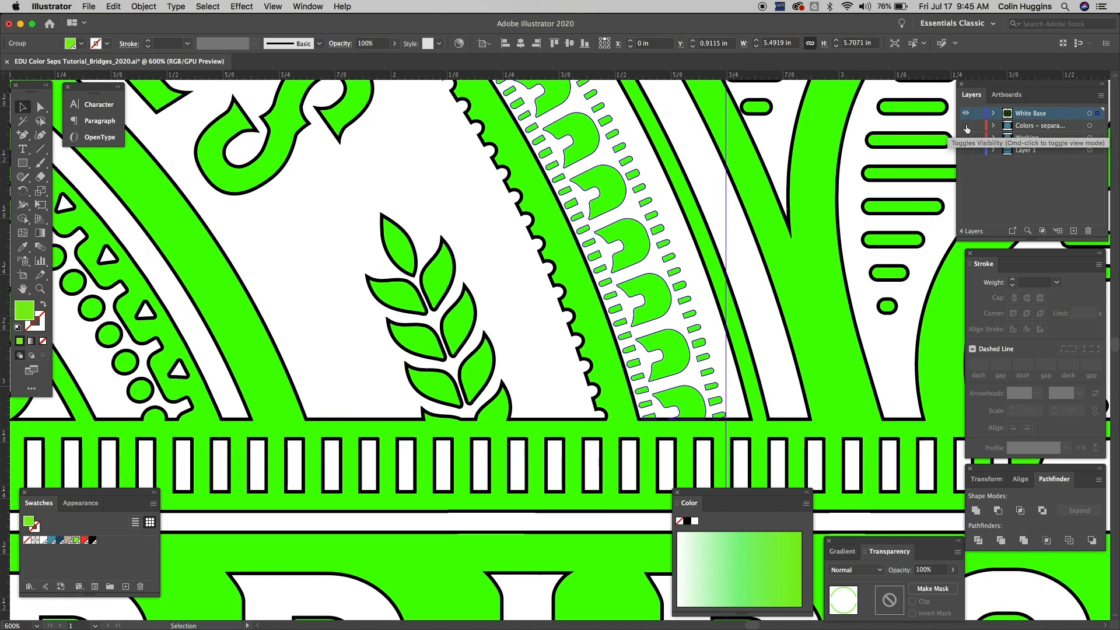
Step: Show the Colors layer and toggle the White Base layer's visibility to compare their edges around the outer ring
left_click(966, 126)
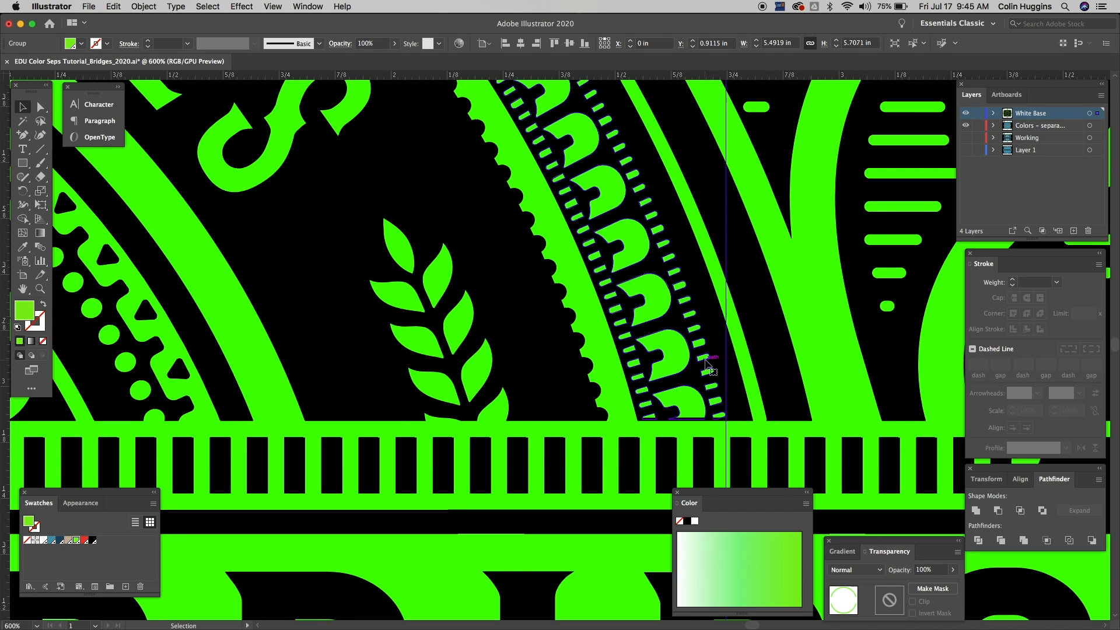
left_click(966, 114)
left_click(966, 115)
left_click(967, 114)
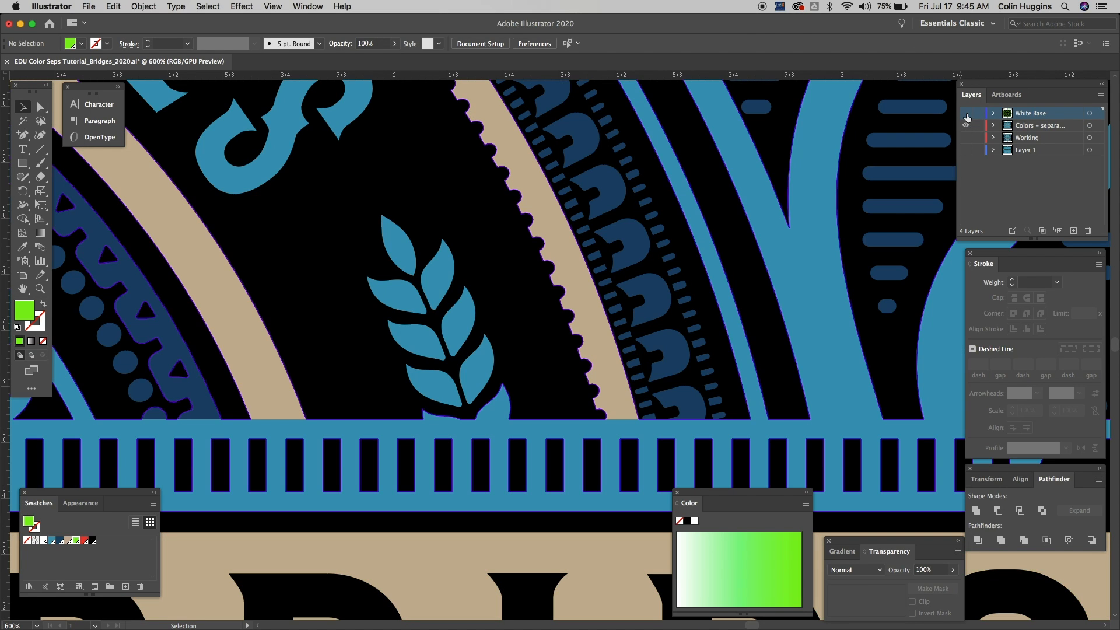
left_click(967, 114)
left_click(966, 115)
left_click(967, 114)
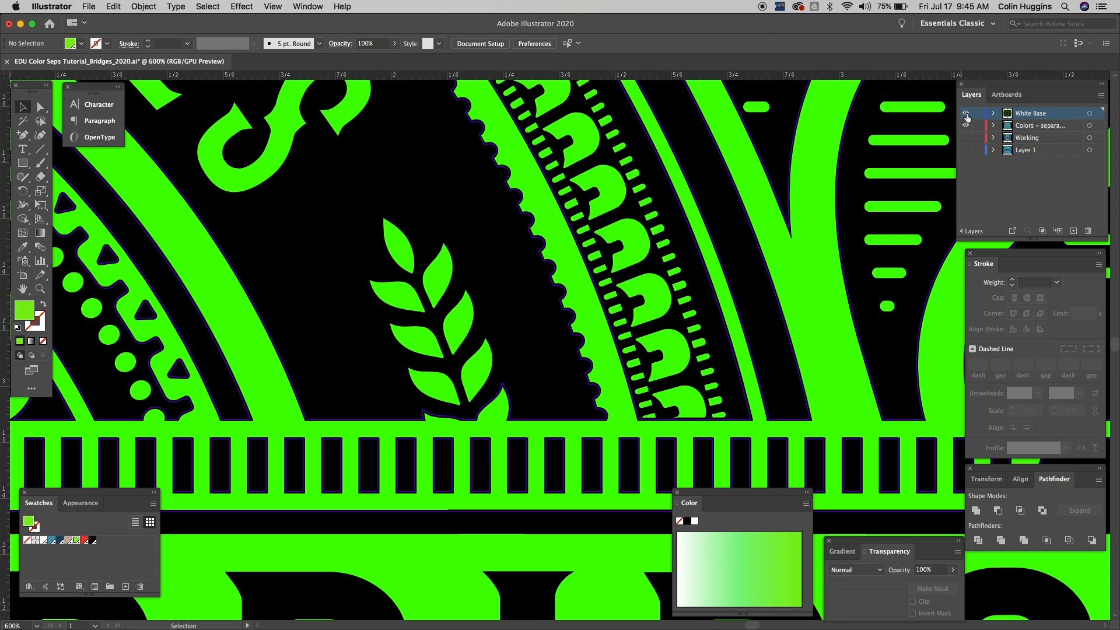
left_click(967, 114)
left_click(966, 114)
left_click(967, 114)
left_click(966, 115)
left_click(966, 114)
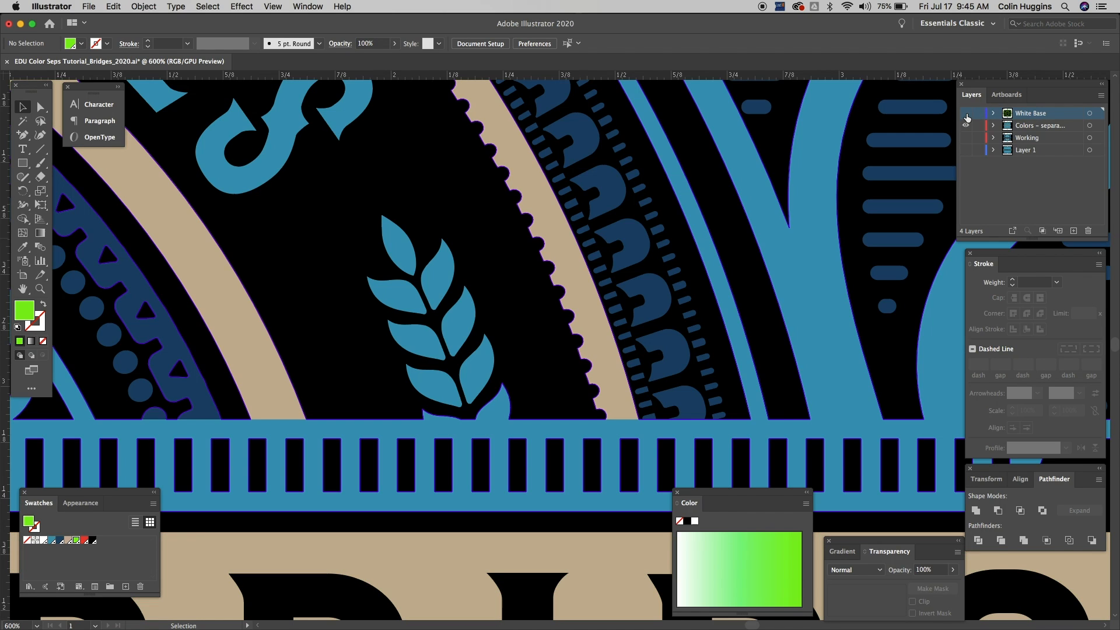
left_click(966, 114)
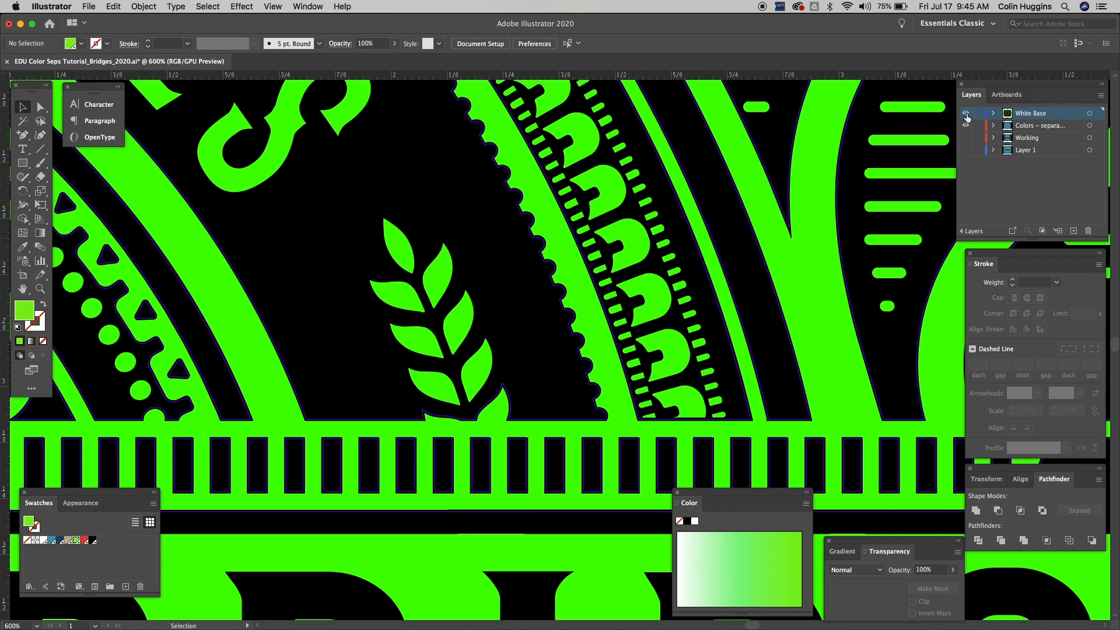
left_click(966, 114)
left_click(966, 115)
Step: Hide the White Base layer and give the Colors layer's dark blue outer ring a 0.5 pt Deeper Teal - PMS TBD stroke
left_click(660, 290)
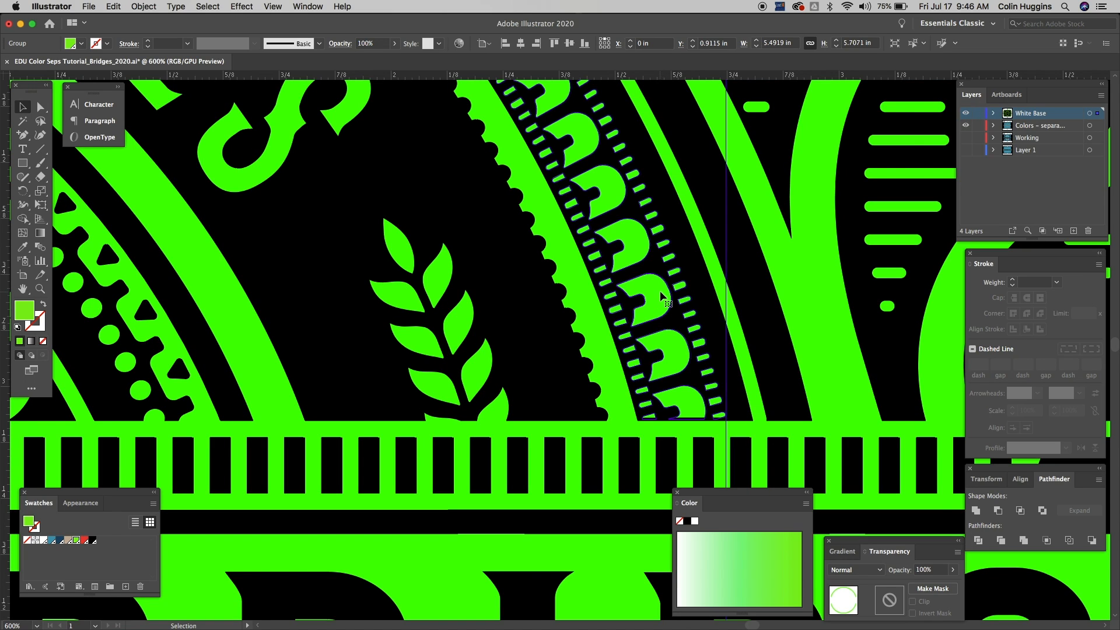
left_click(967, 114)
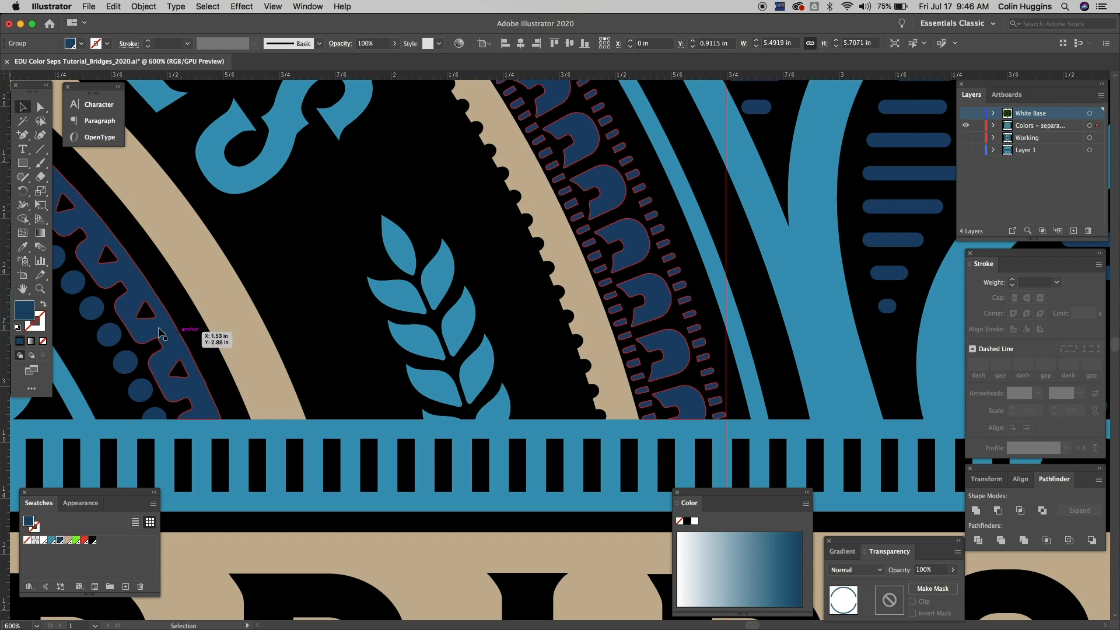
left_click(40, 325)
left_click(60, 540)
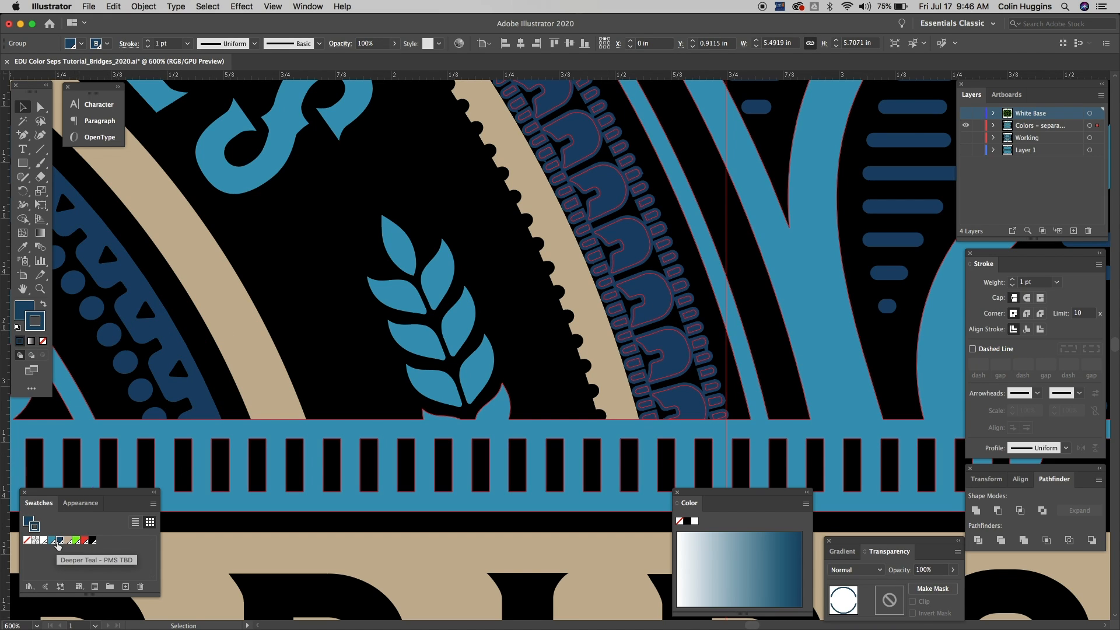
left_click(1057, 282)
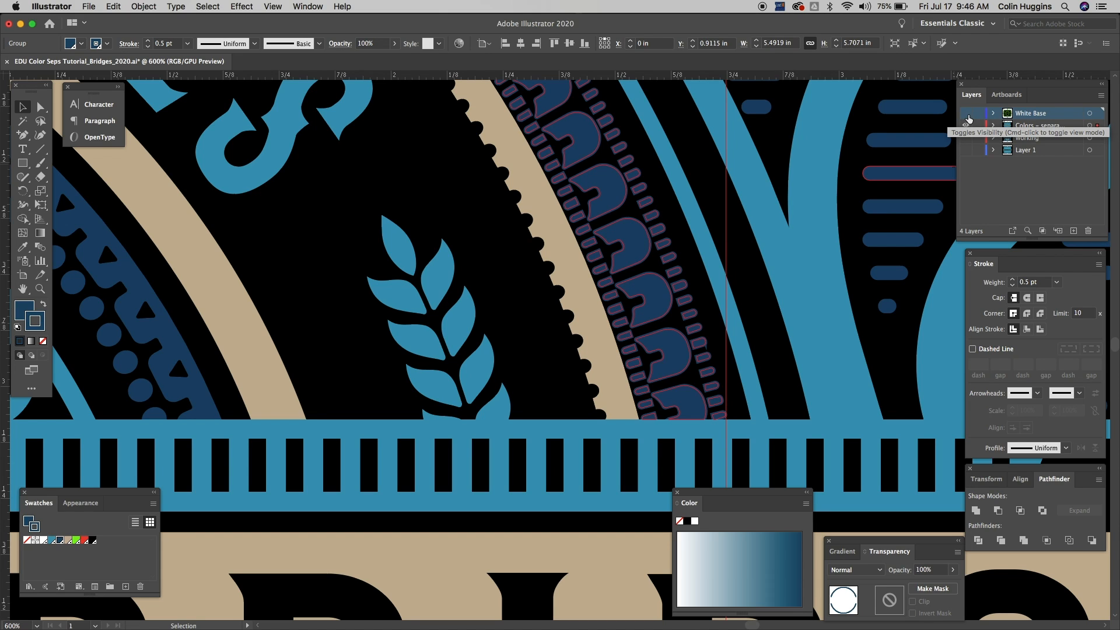
Step: Show the White Base layer over the Colors layer and examine the dark blue stroke edges around the outer ring up close
left_click(966, 113)
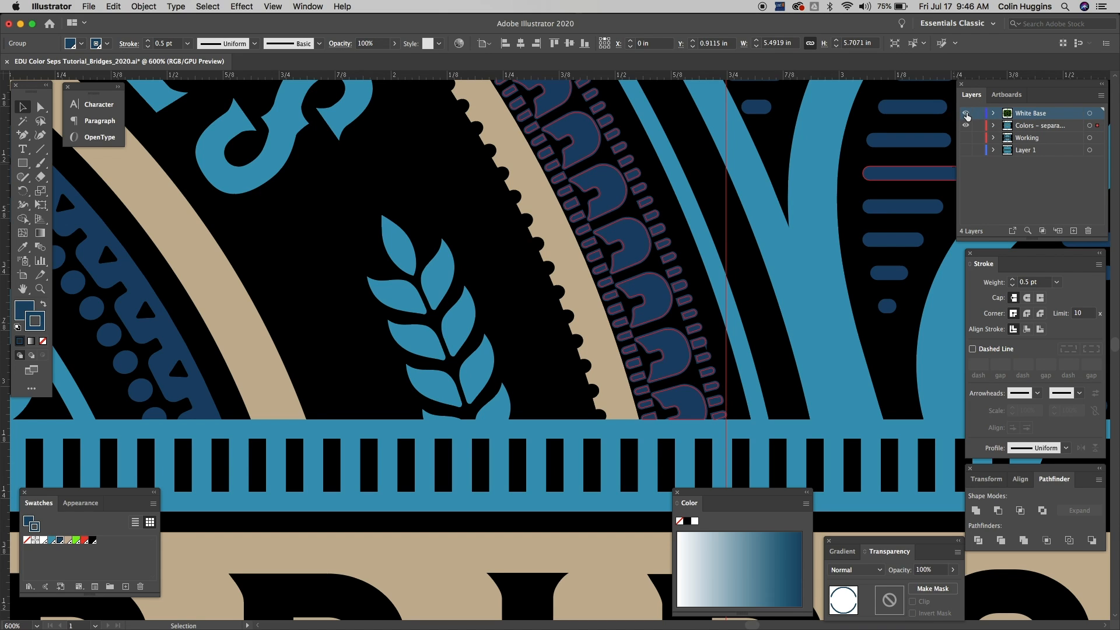
left_click(769, 307)
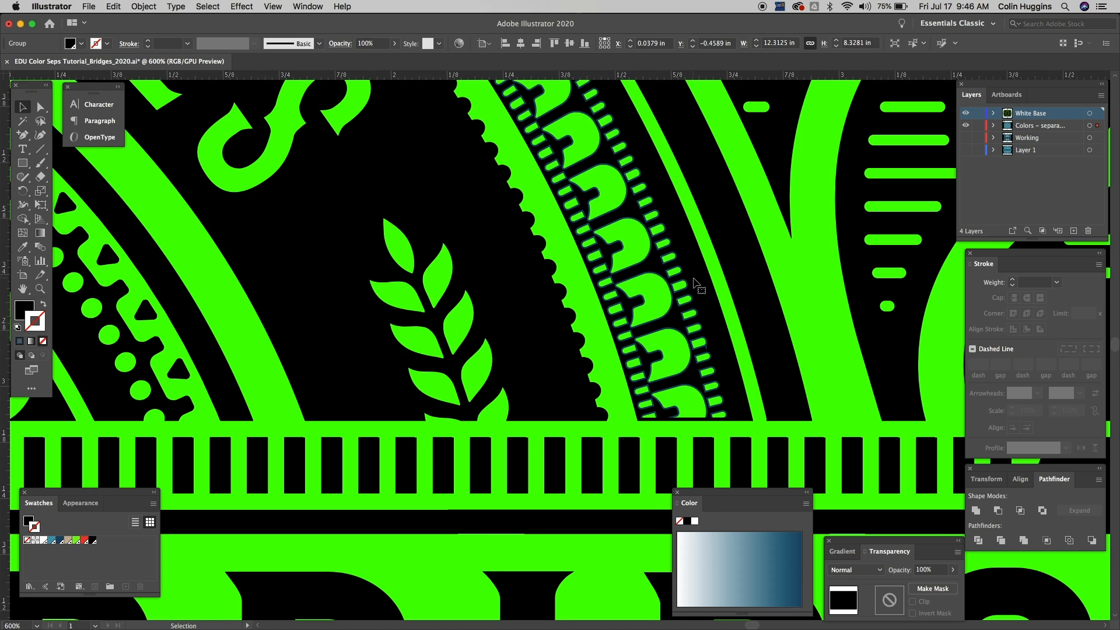
key("super+plus")
left_click_drag(784, 237, 340, 407)
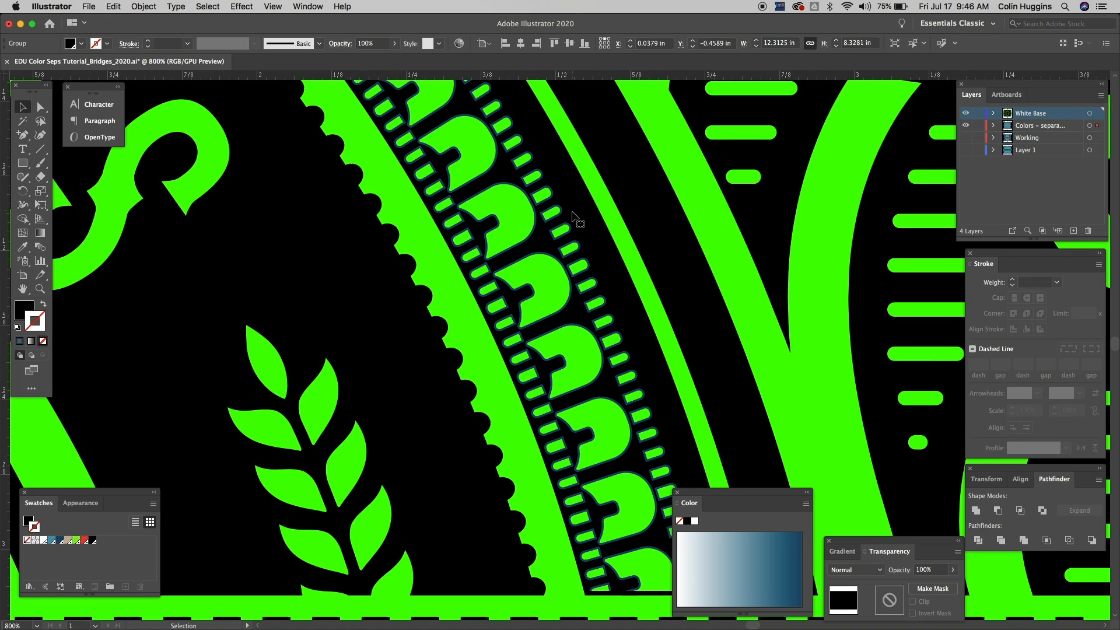
left_click(763, 458)
scroll(650, 513, "up", 5)
scroll(650, 512, "right", 2)
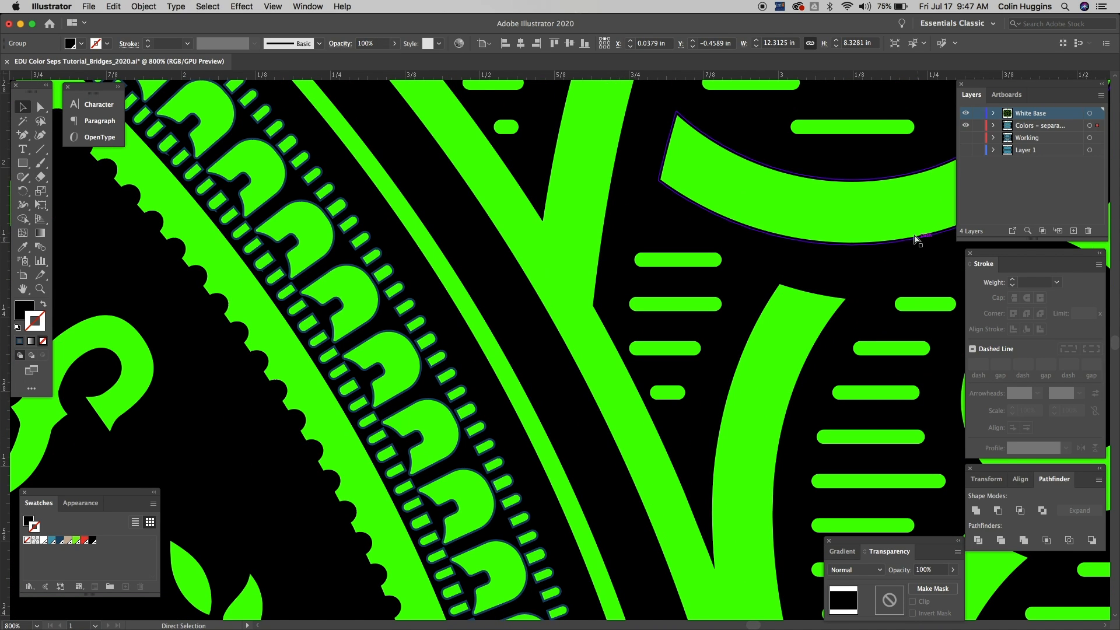
Step: View the whole badge at 100% and toggle the White Base layer's visibility to compare the green base with the full color artwork
key("super+3")
key("super+0")
key("super+1")
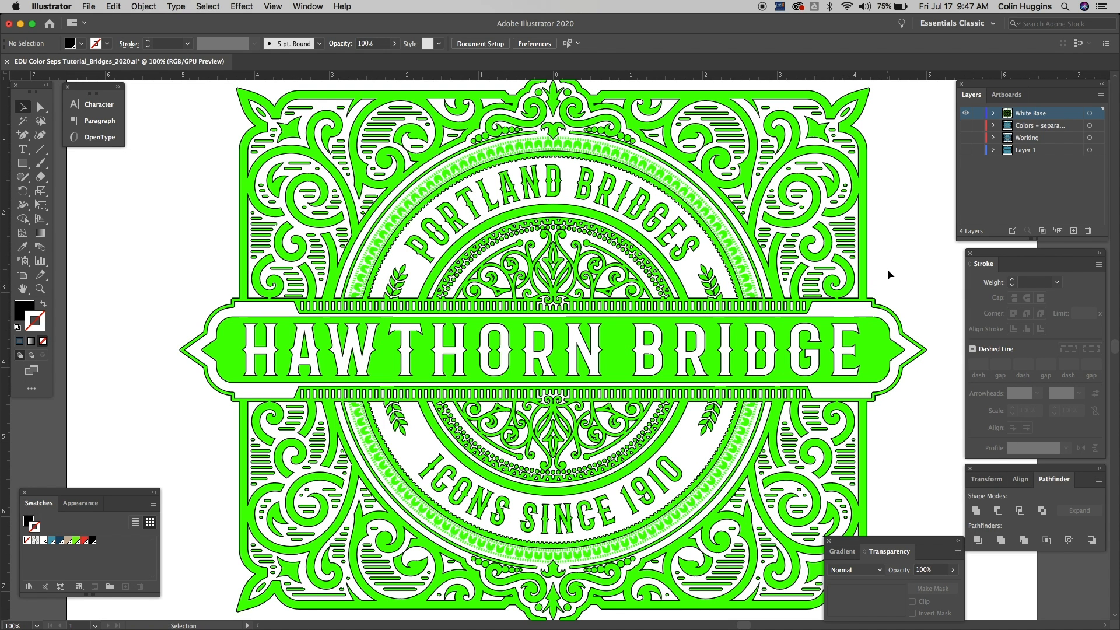
left_click(966, 125)
left_click(966, 113)
left_click(966, 114)
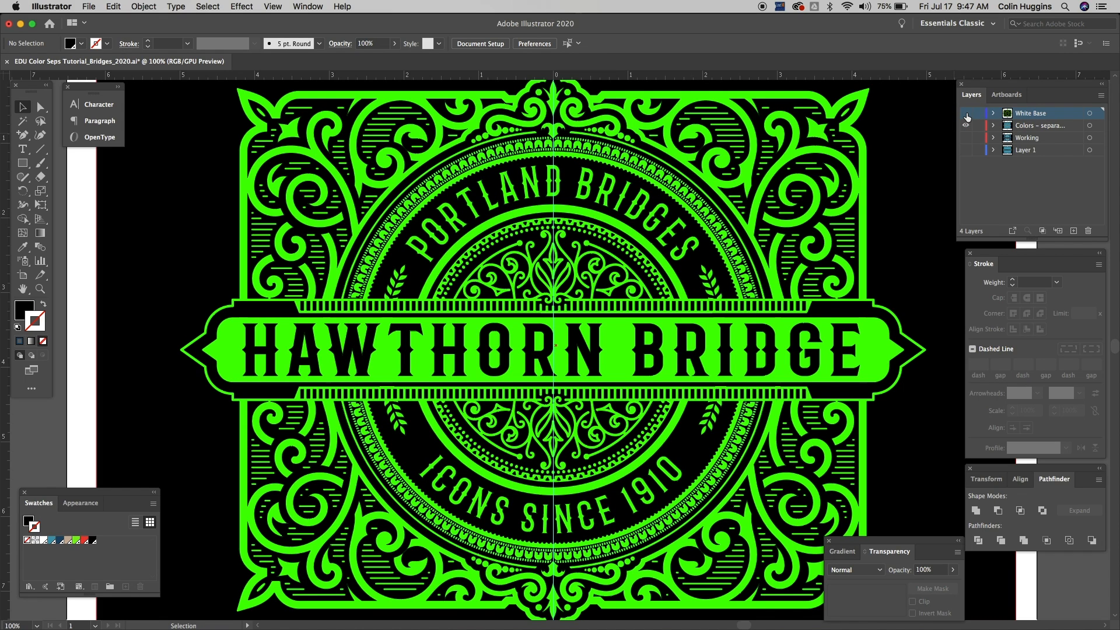
left_click(967, 114)
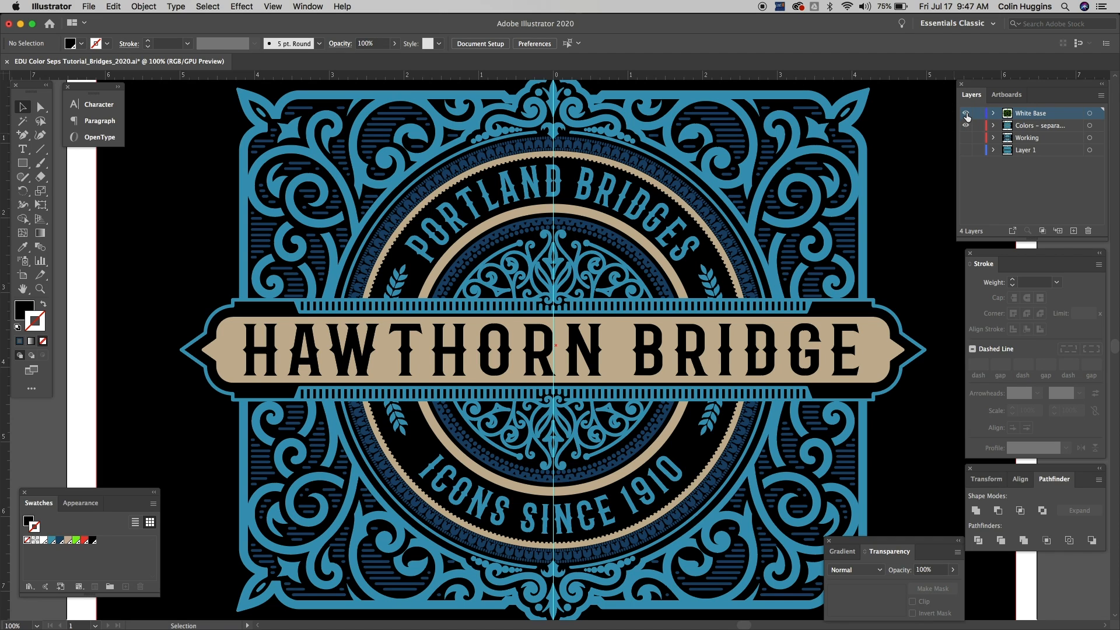
left_click(967, 113)
left_click(967, 113)
left_click(966, 113)
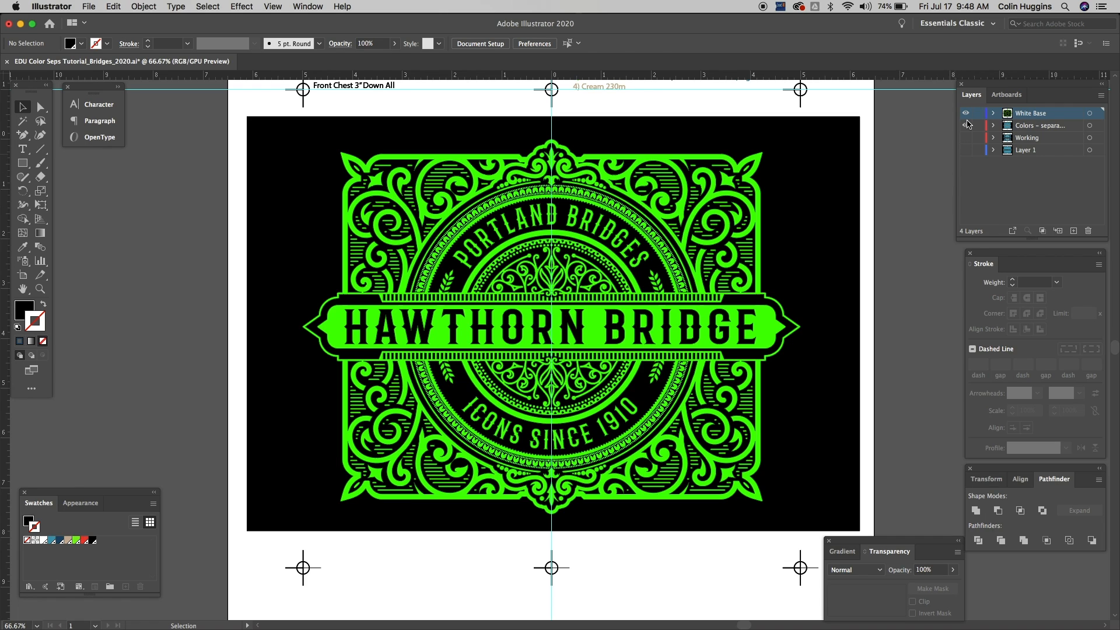
Step: View the White Base artwork without the Colors layer, then display the Colors layer with the White Base hidden
left_click(967, 126)
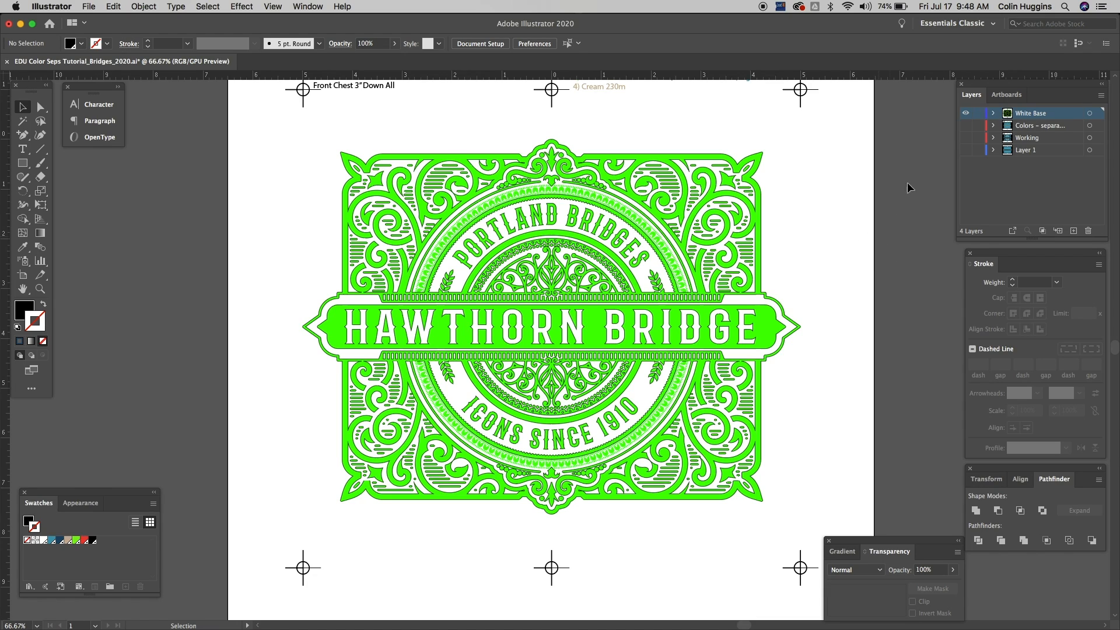
left_click_drag(865, 188, 860, 228)
left_click(966, 125)
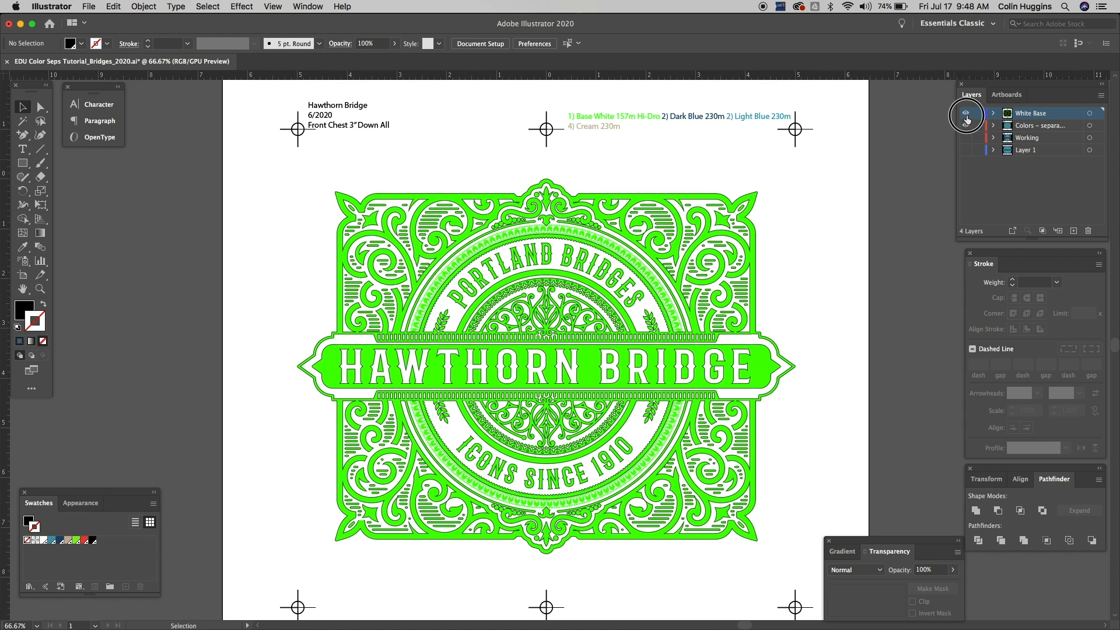
left_click(967, 113)
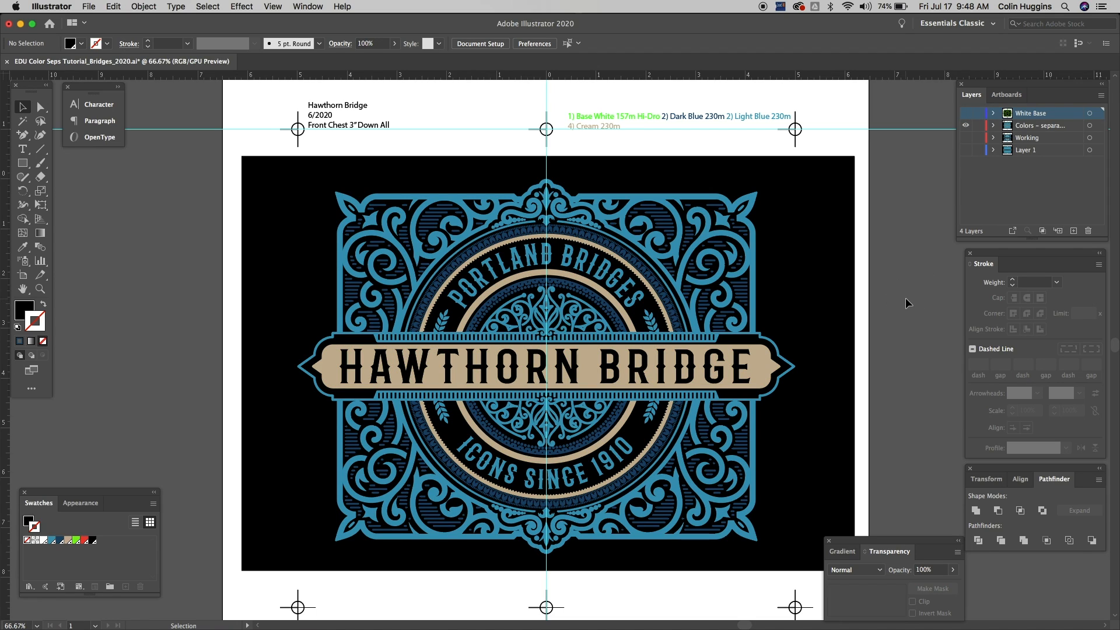
Step: Inspect the ornament scrollwork on the Colors layer, then display only the White Base layer
left_click(745, 289)
key("Delete")
left_click(757, 250)
key("Delete")
left_click(966, 113)
left_click(966, 126)
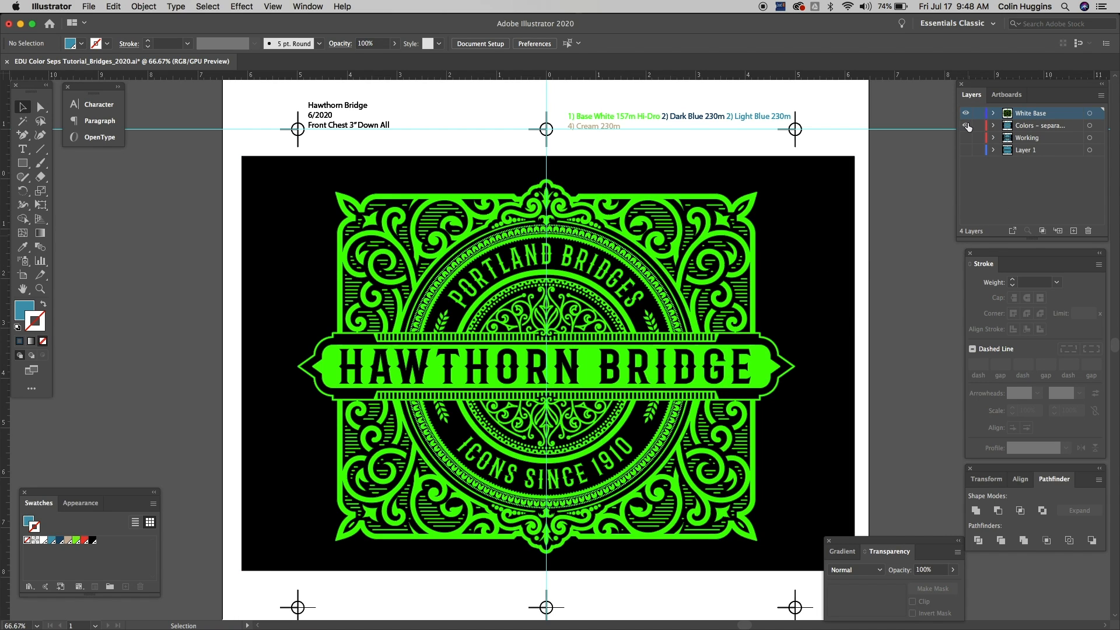
Step: Select the green base group to check its fill and stroke, deselect it, and leave only the Colors layer visible
left_click(718, 246)
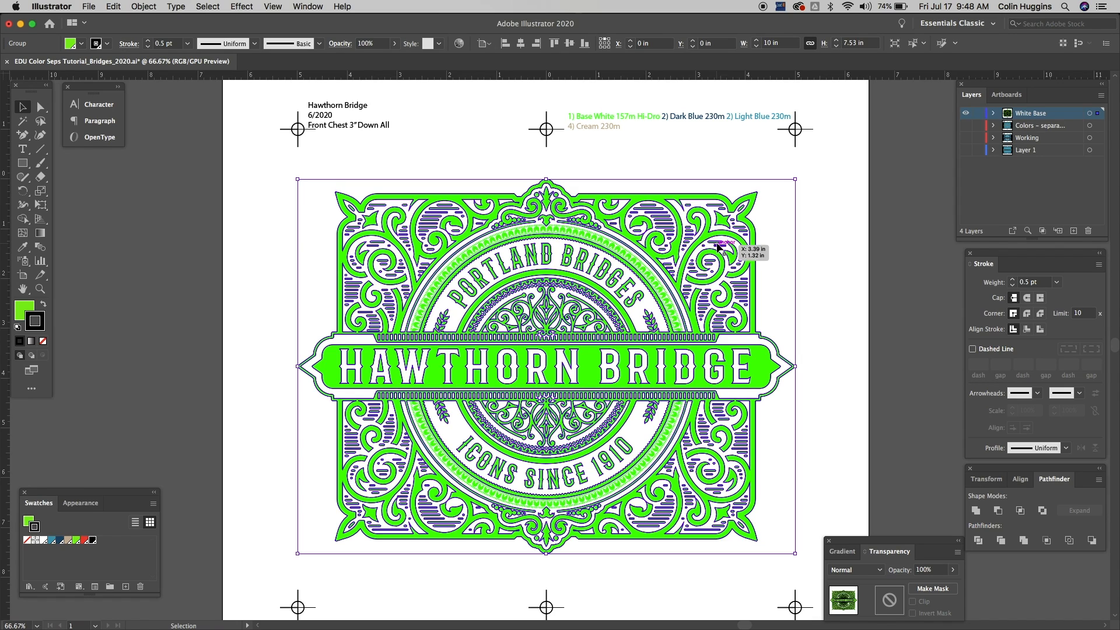
left_click(893, 252)
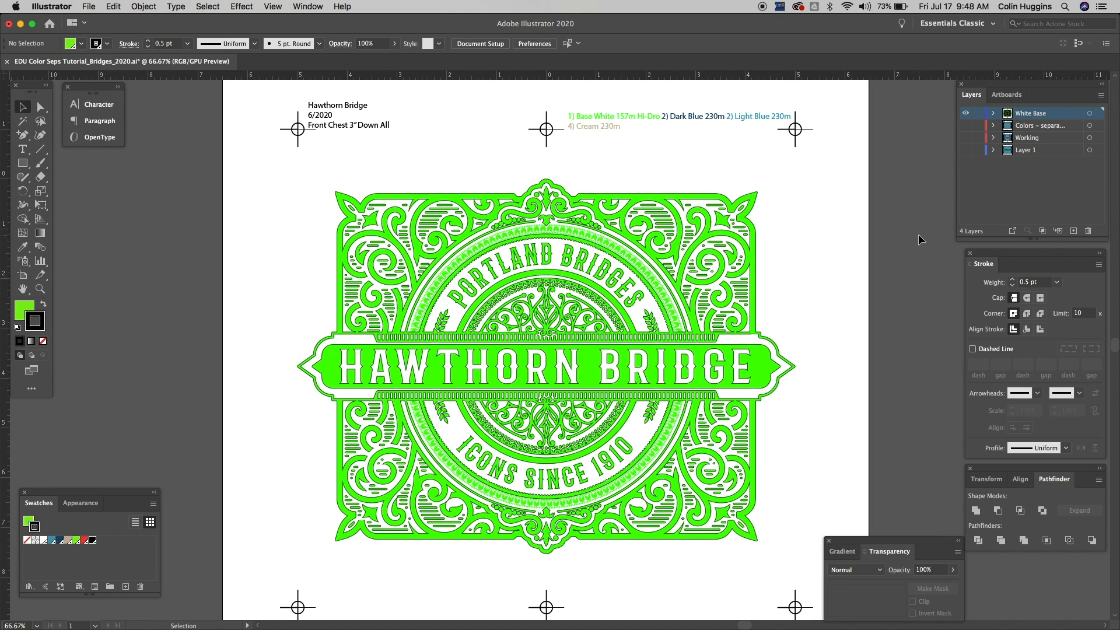
left_click(966, 126)
left_click(966, 113)
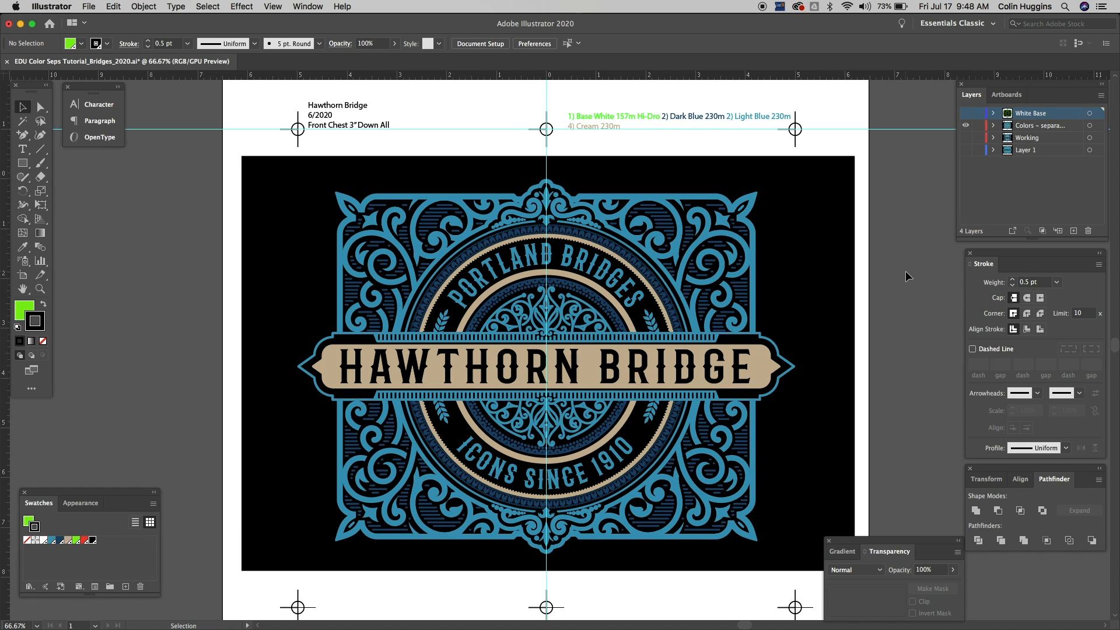
Step: Open the print settings, choose AccuRIP to Epson T3200 as the printer, and open the media size options
scroll(887, 338, "down", 3)
left_click(89, 6)
left_click(122, 313)
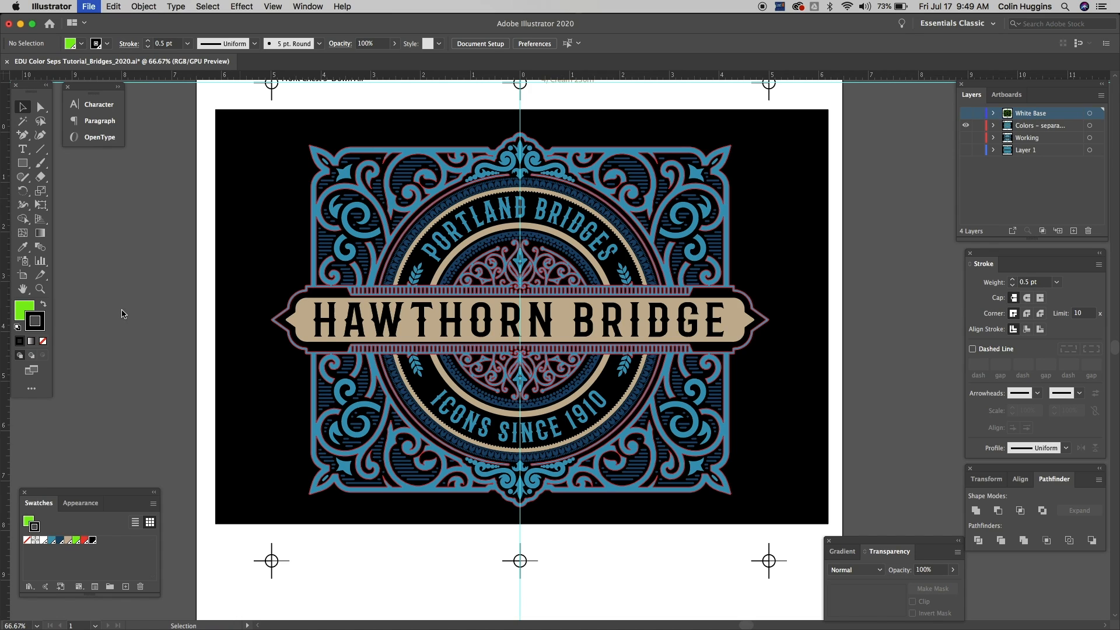
left_click(595, 176)
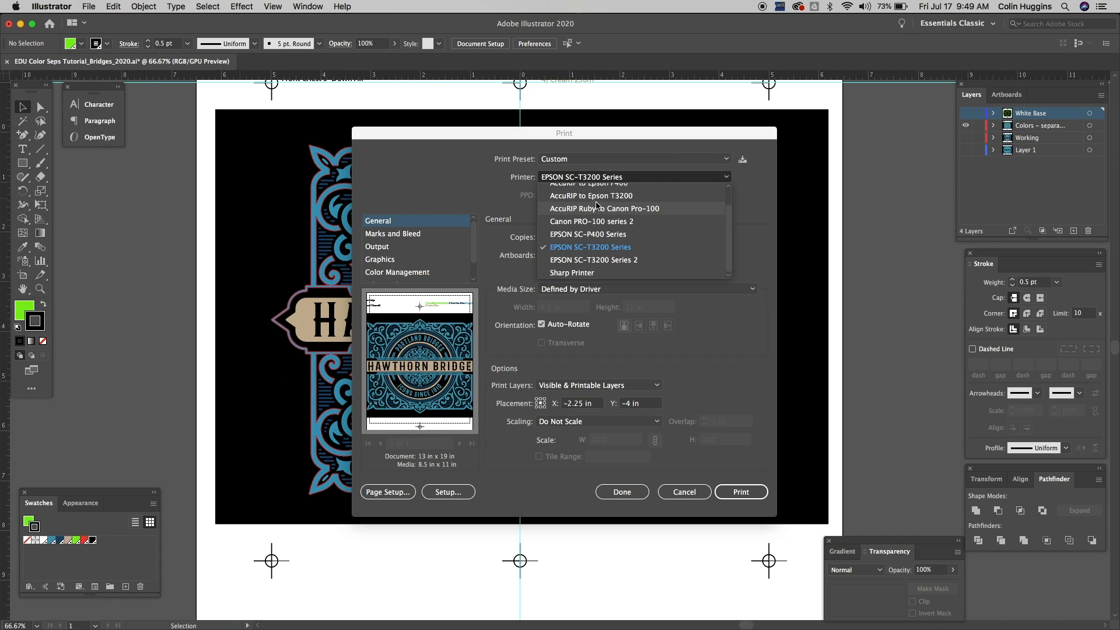
scroll(631, 213, "up", 1)
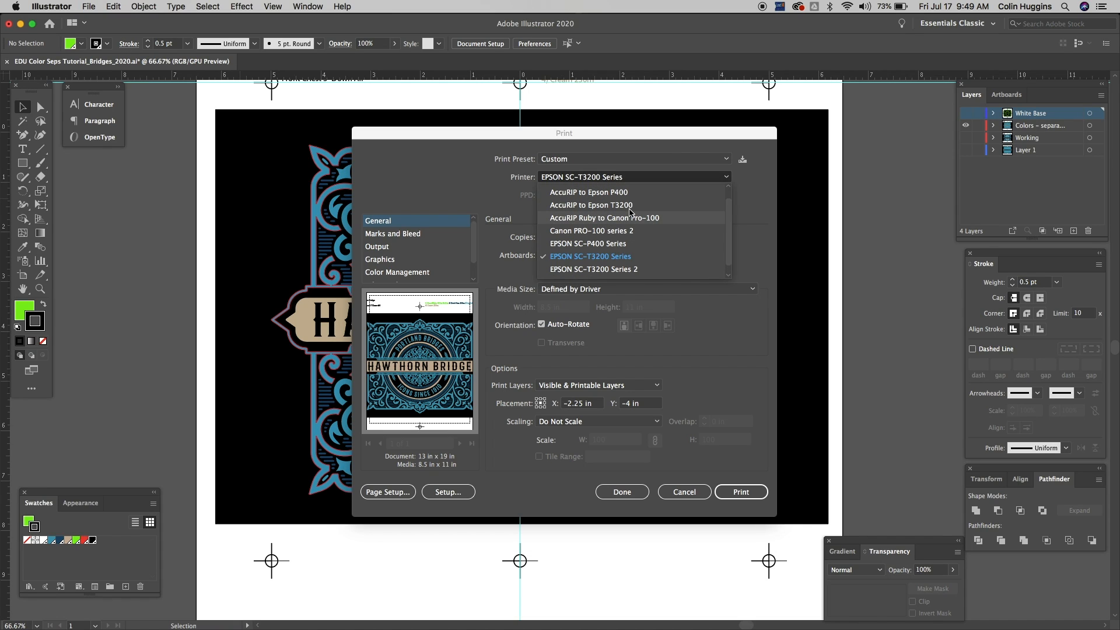
left_click(623, 205)
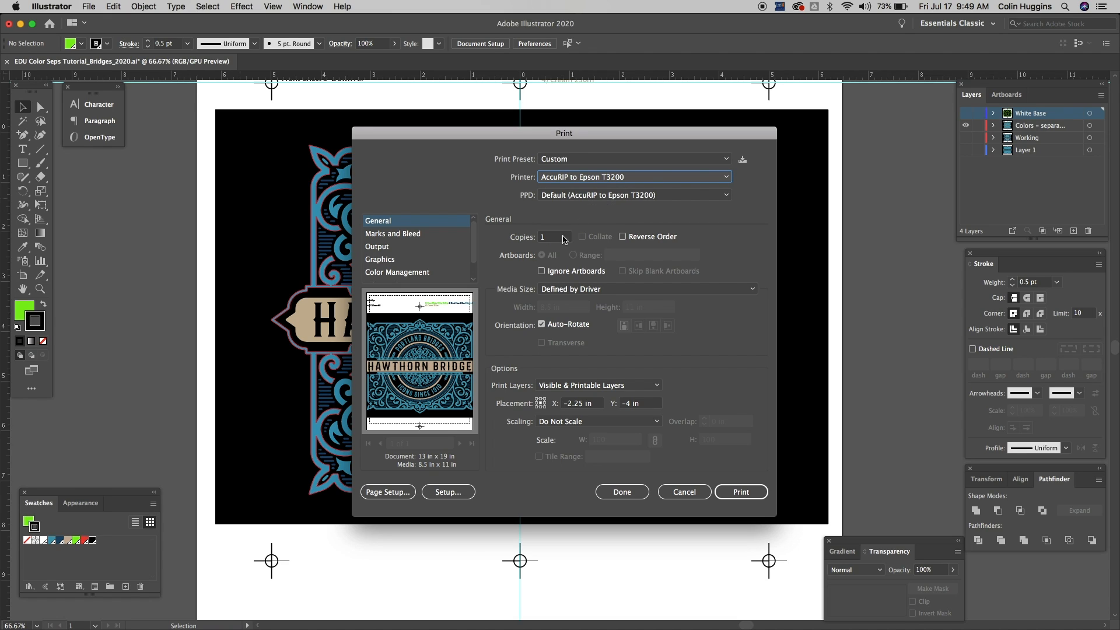
left_click(598, 289)
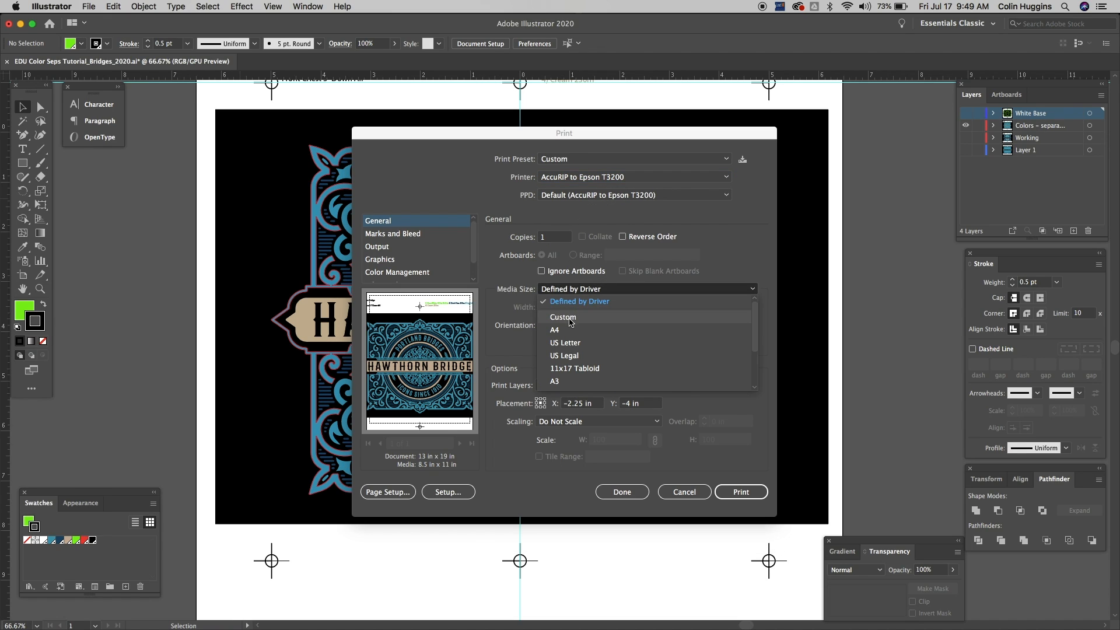